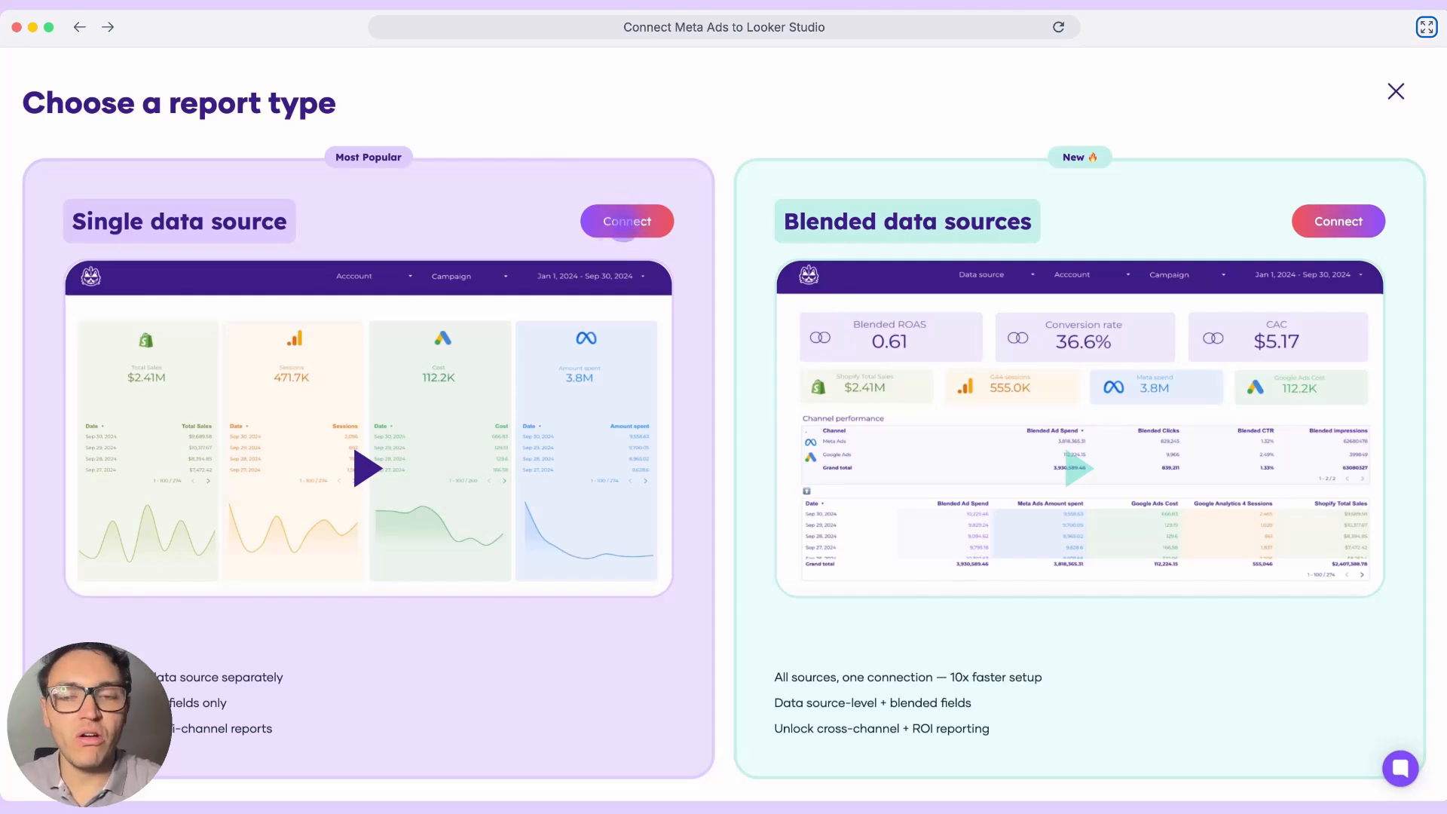
Start a report of the single data source type and choose Meta Ads as its data source
{"action": "left_click", "coordinate": [623, 226]}
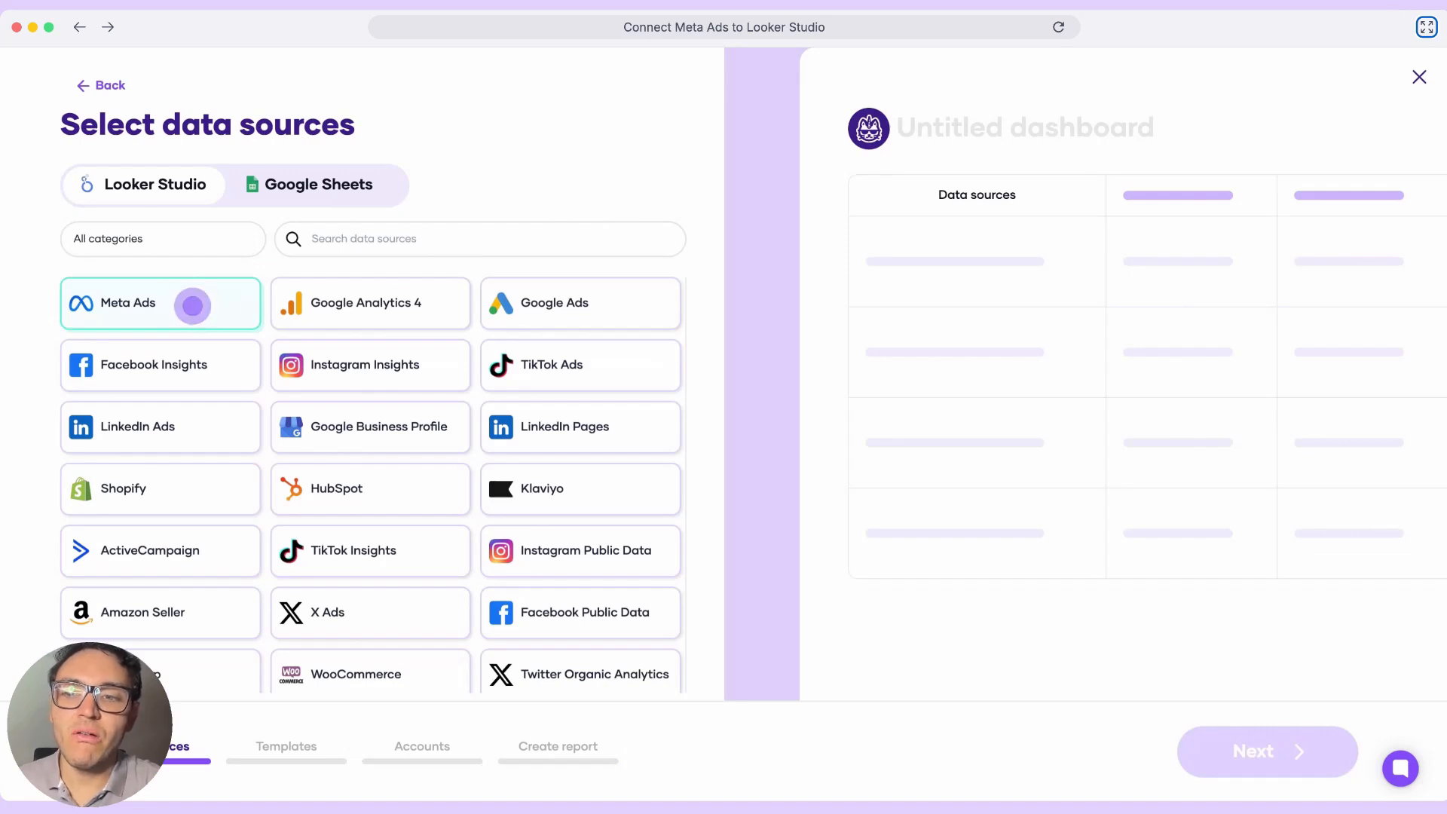
{"action": "left_click", "coordinate": [192, 305]}
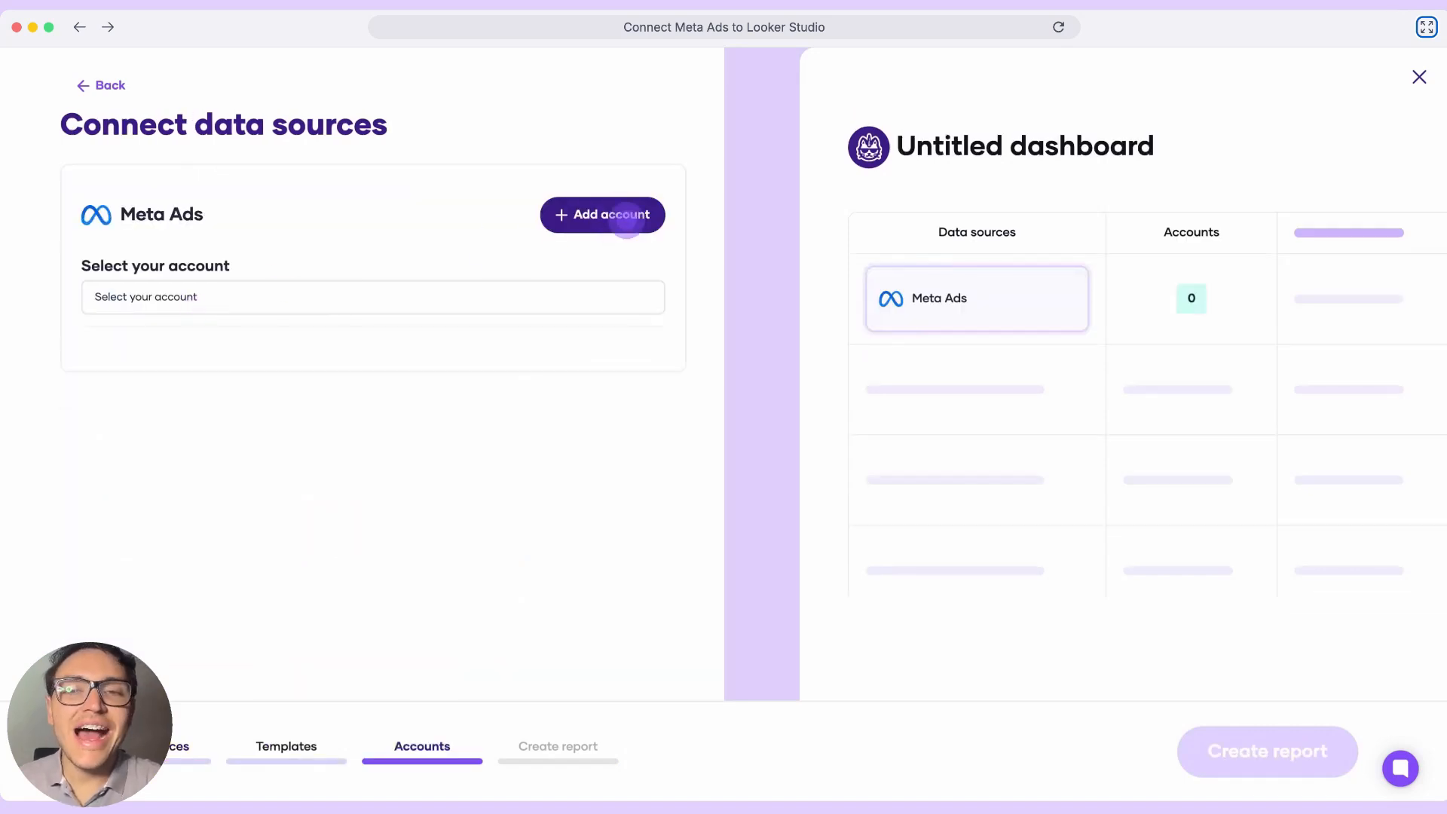
Reauthorize the existing Facebook profile for Meta Ads by editing its previous settings, opting in to all current and future Pages, and saving the access request
{"action": "left_click", "coordinate": [627, 217]}
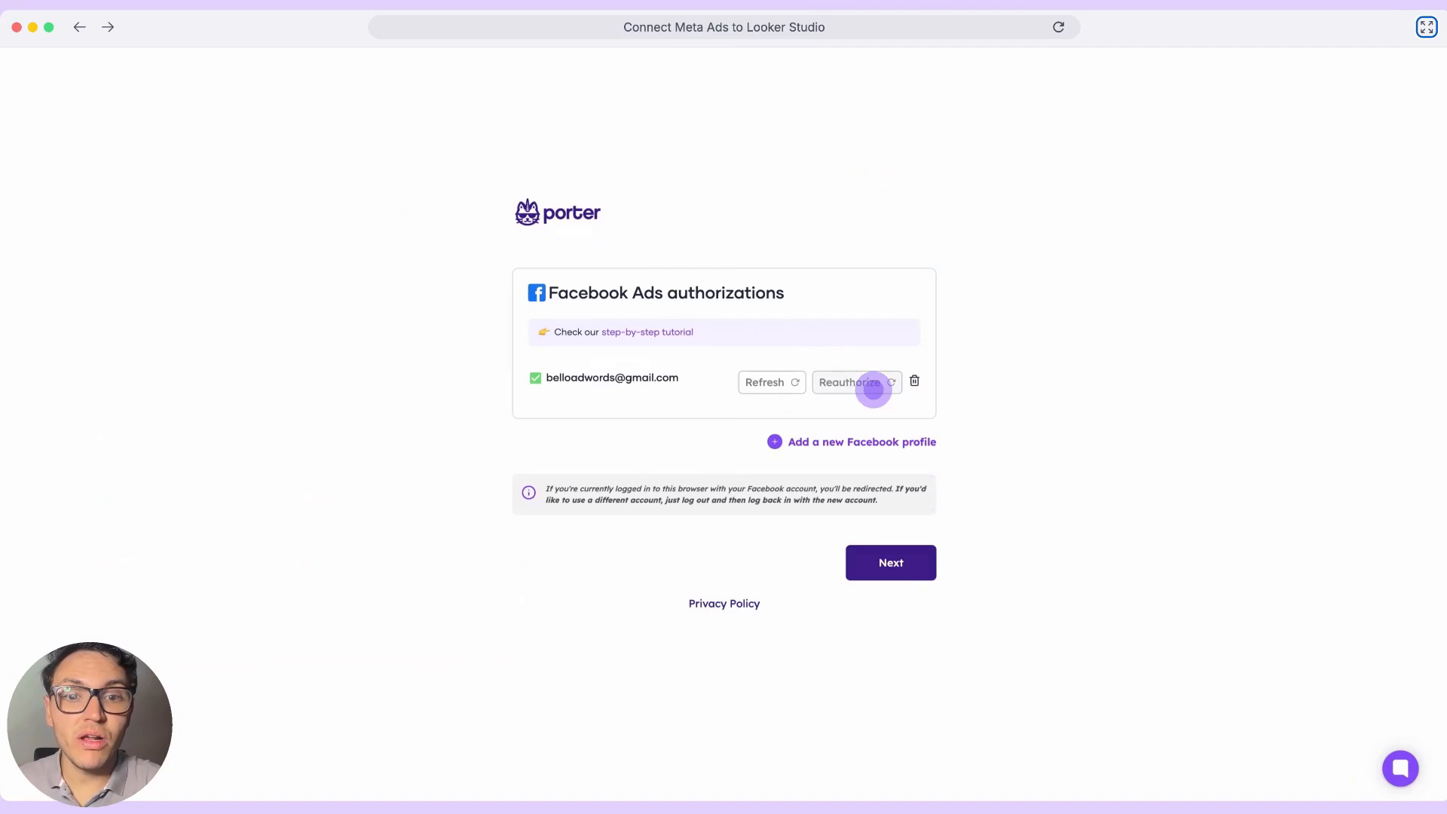
{"action": "left_click", "coordinate": [874, 384]}
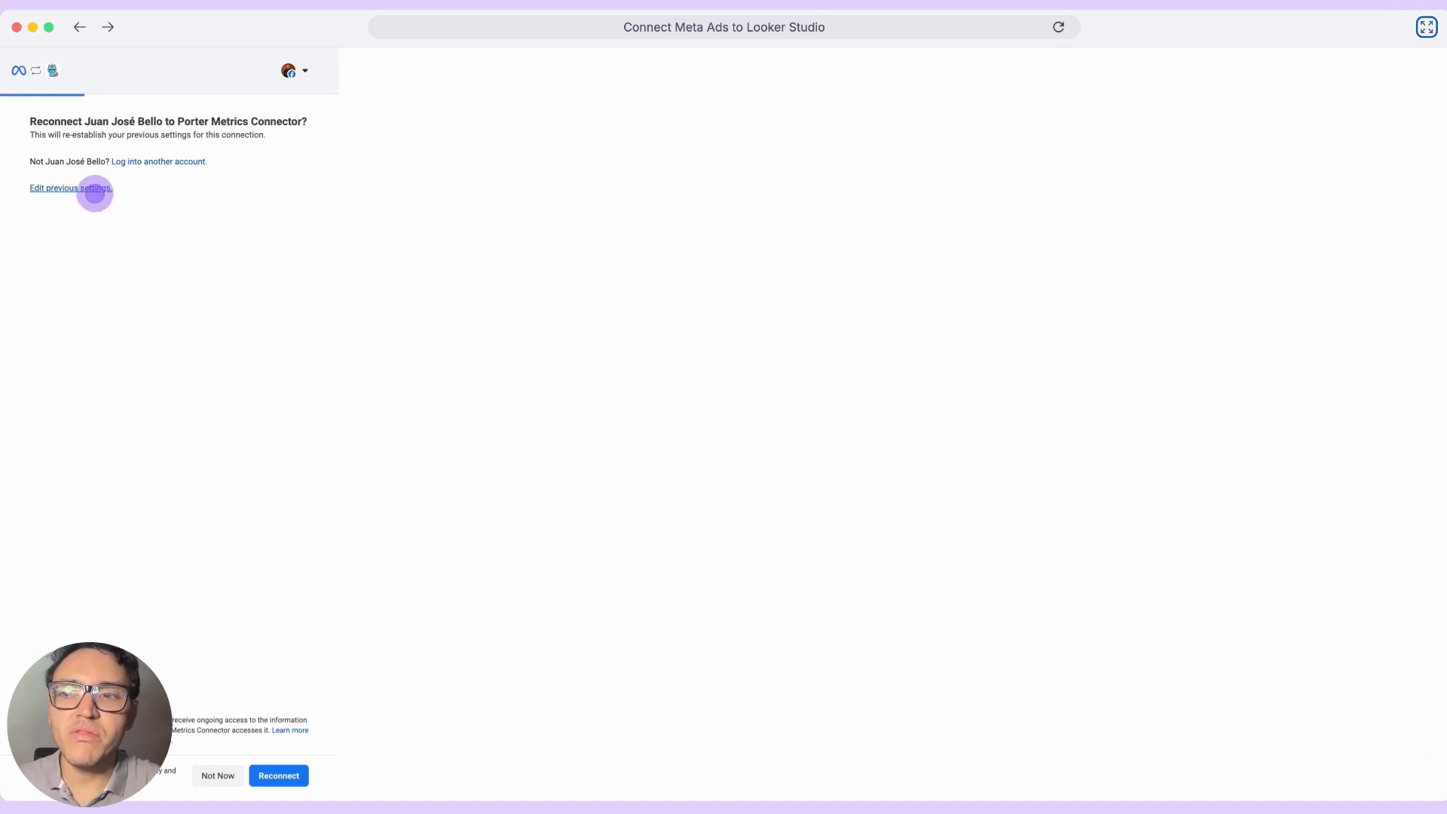
{"action": "left_click", "coordinate": [94, 190]}
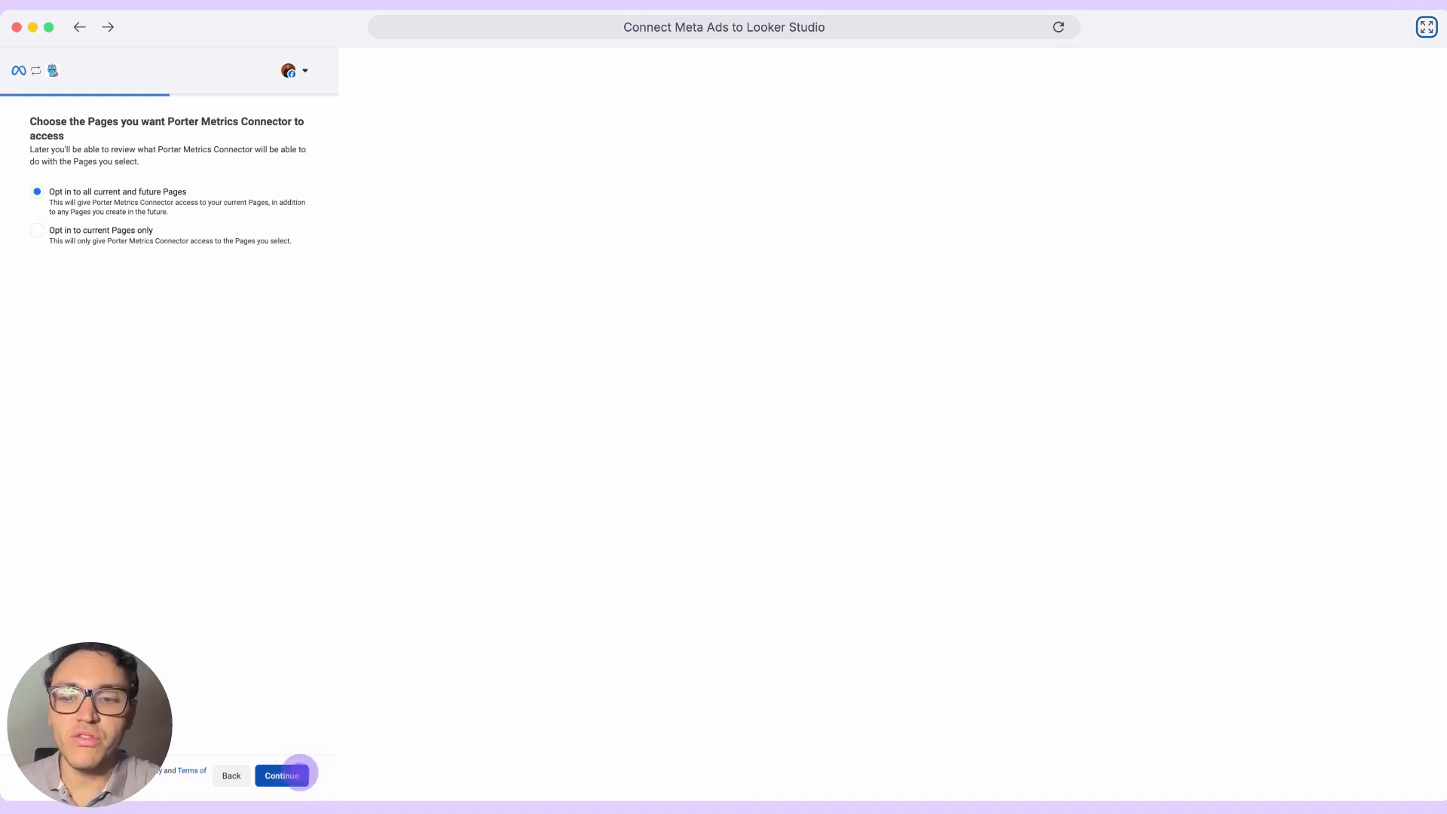
{"action": "left_click", "coordinate": [299, 772]}
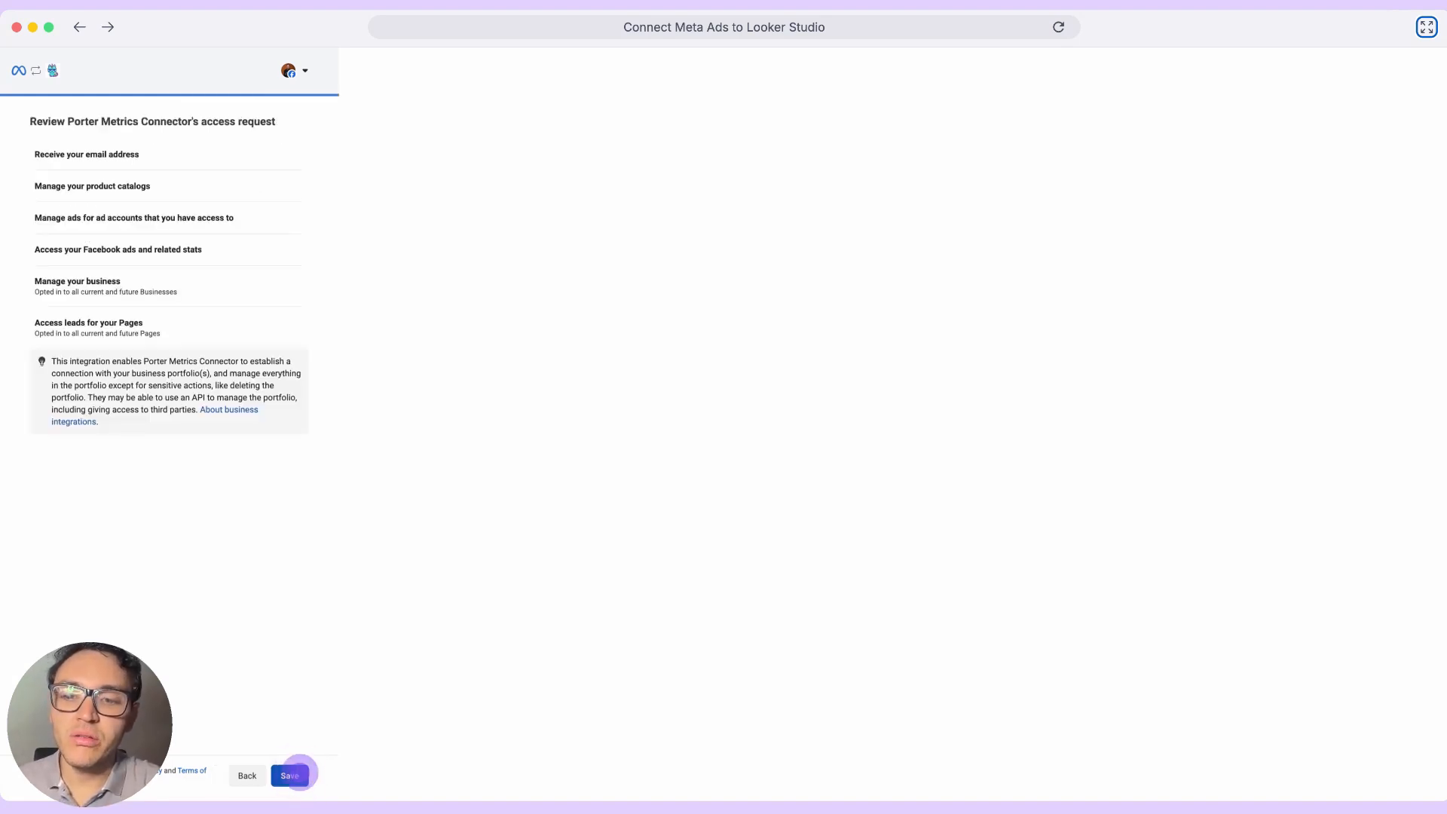
{"action": "left_click", "coordinate": [299, 772]}
{"action": "left_click", "coordinate": [294, 773]}
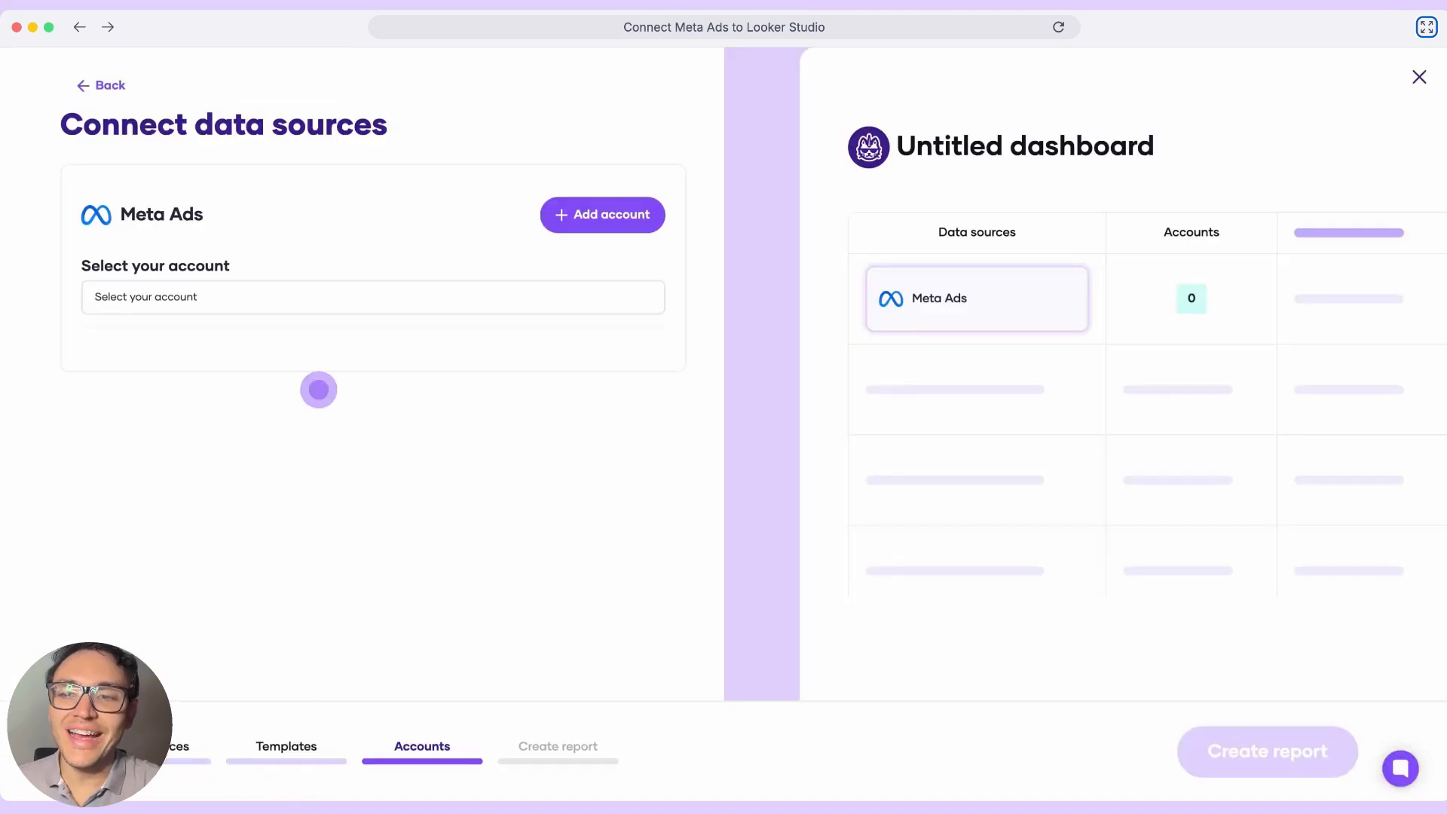
Select Dummy user as the Meta Ads connection and Dummy account as the ad account
{"action": "left_click", "coordinate": [309, 297]}
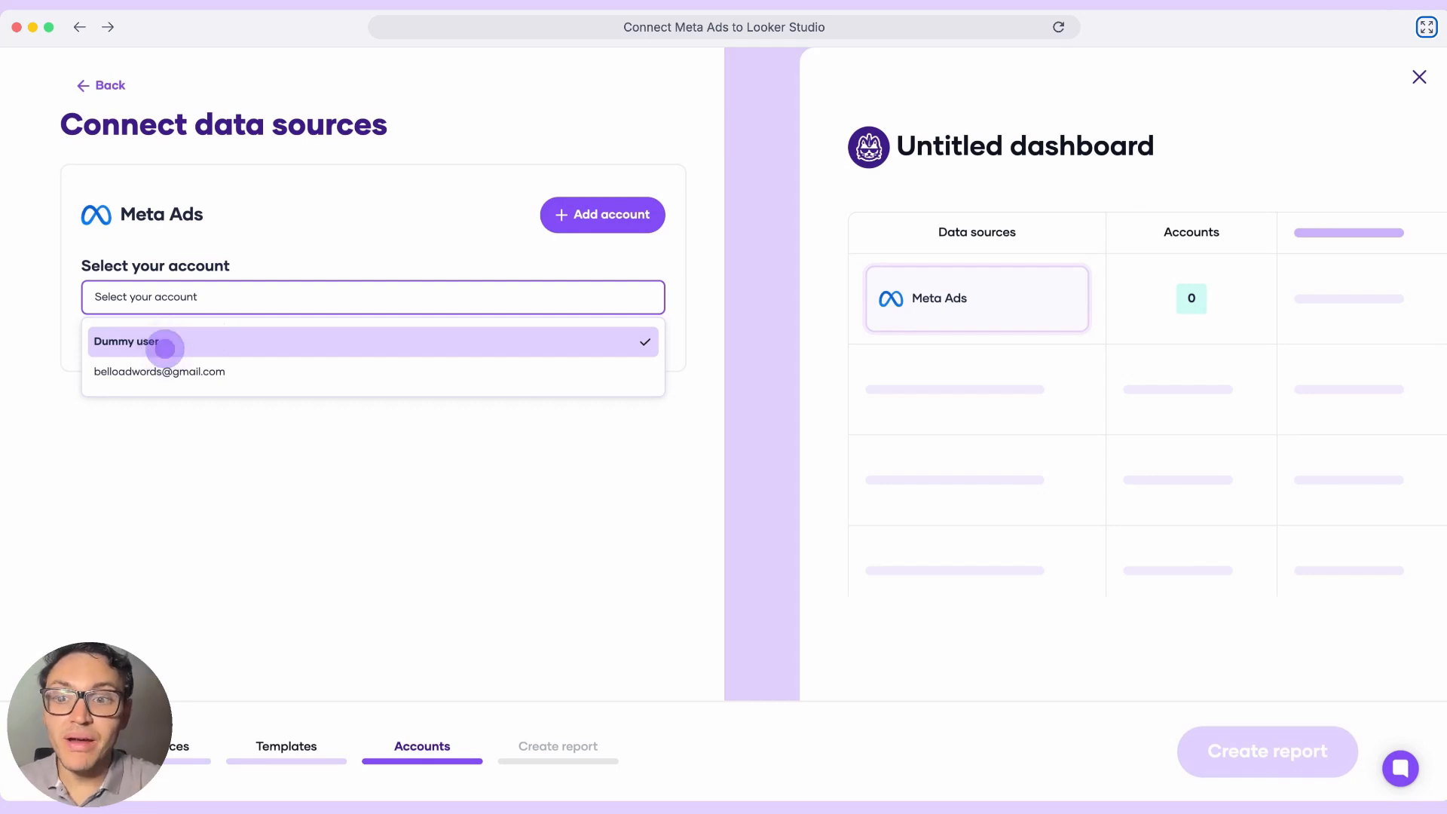
{"action": "left_click", "coordinate": [165, 348]}
{"action": "left_click", "coordinate": [161, 378]}
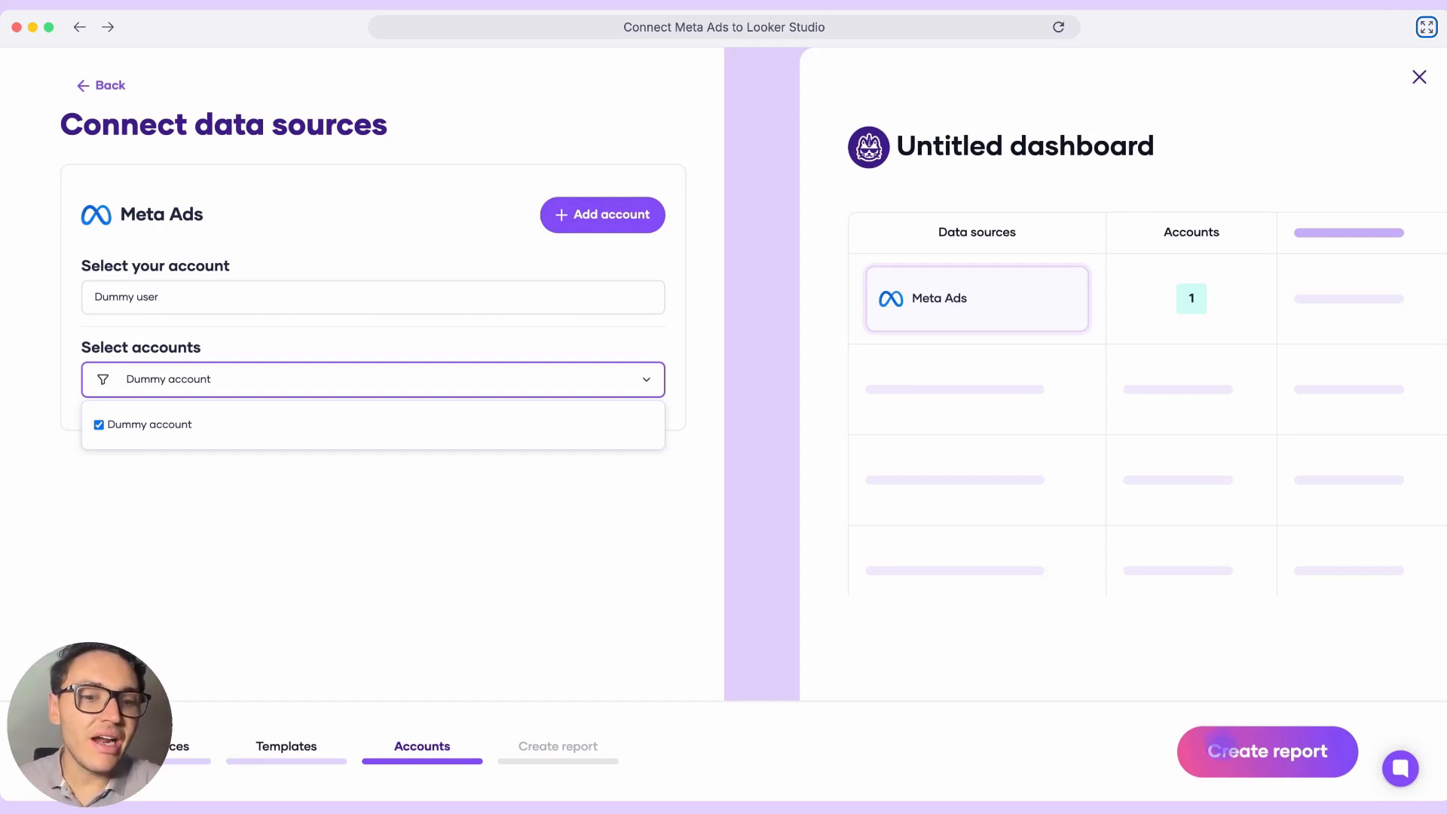
Create the report, switch to it in Looker Studio, and save it by acknowledging the data access review
{"action": "left_click", "coordinate": [1220, 747]}
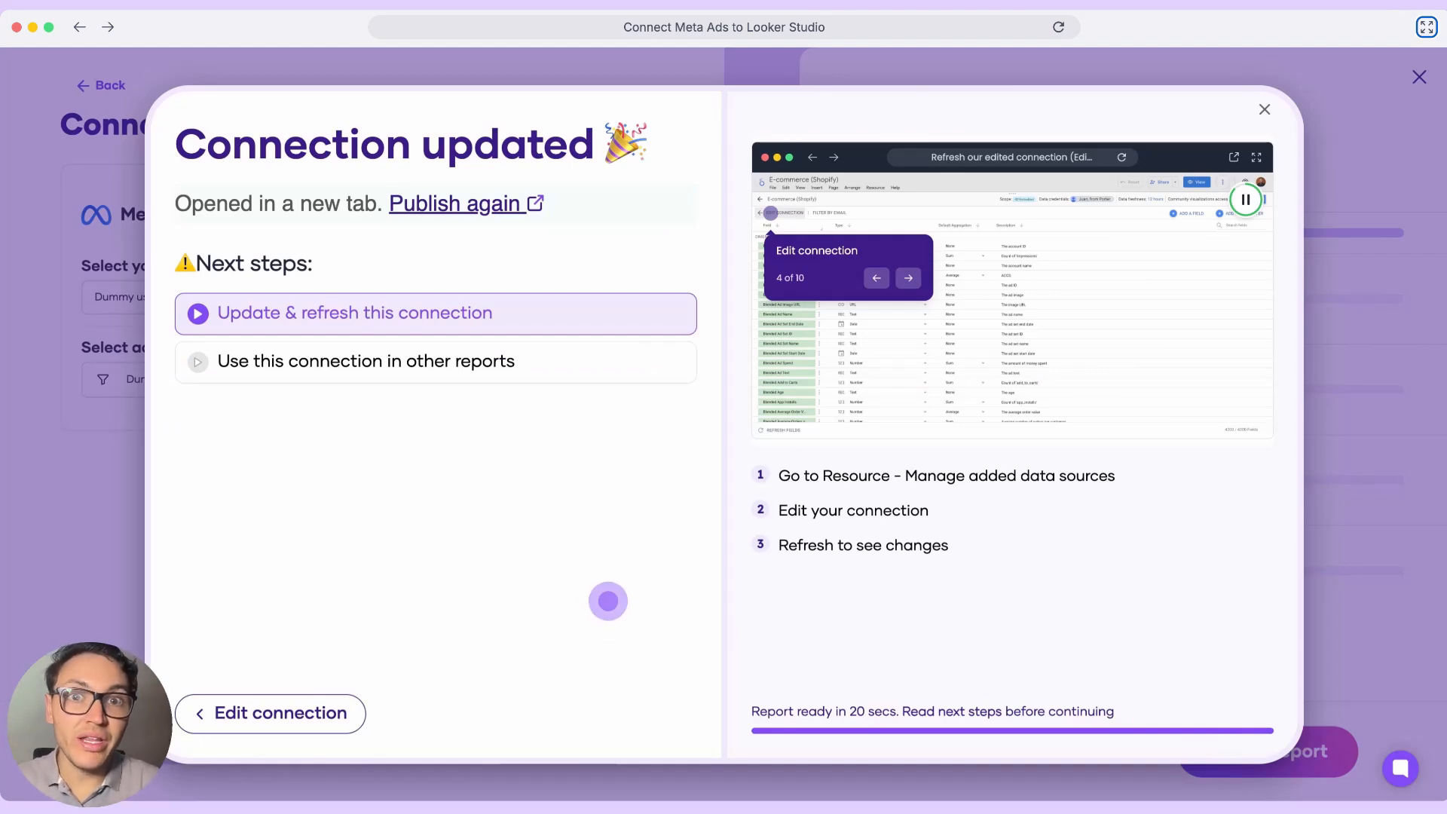
{"action": "left_click", "coordinate": [608, 601]}
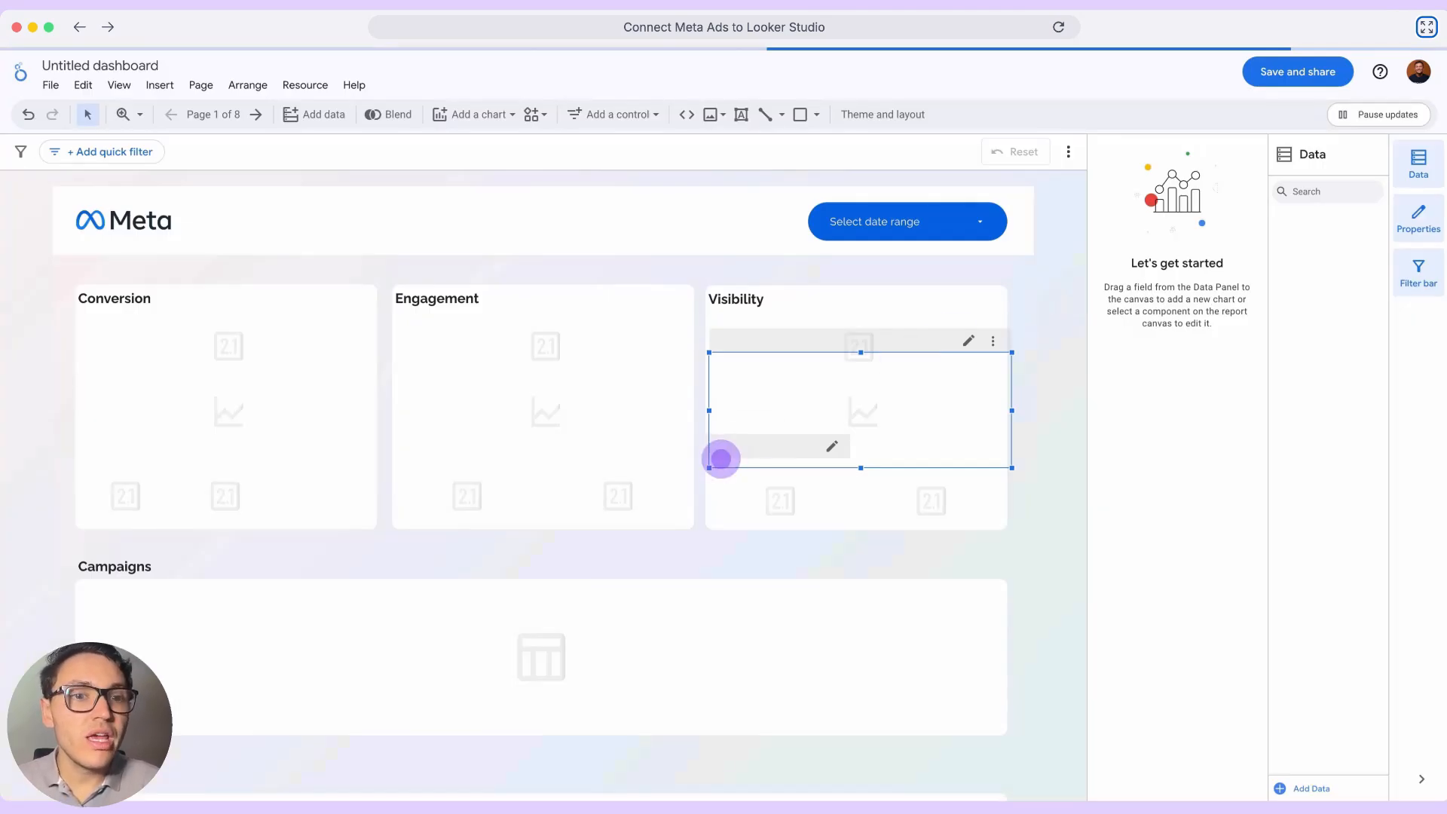
{"action": "left_click", "coordinate": [1281, 82]}
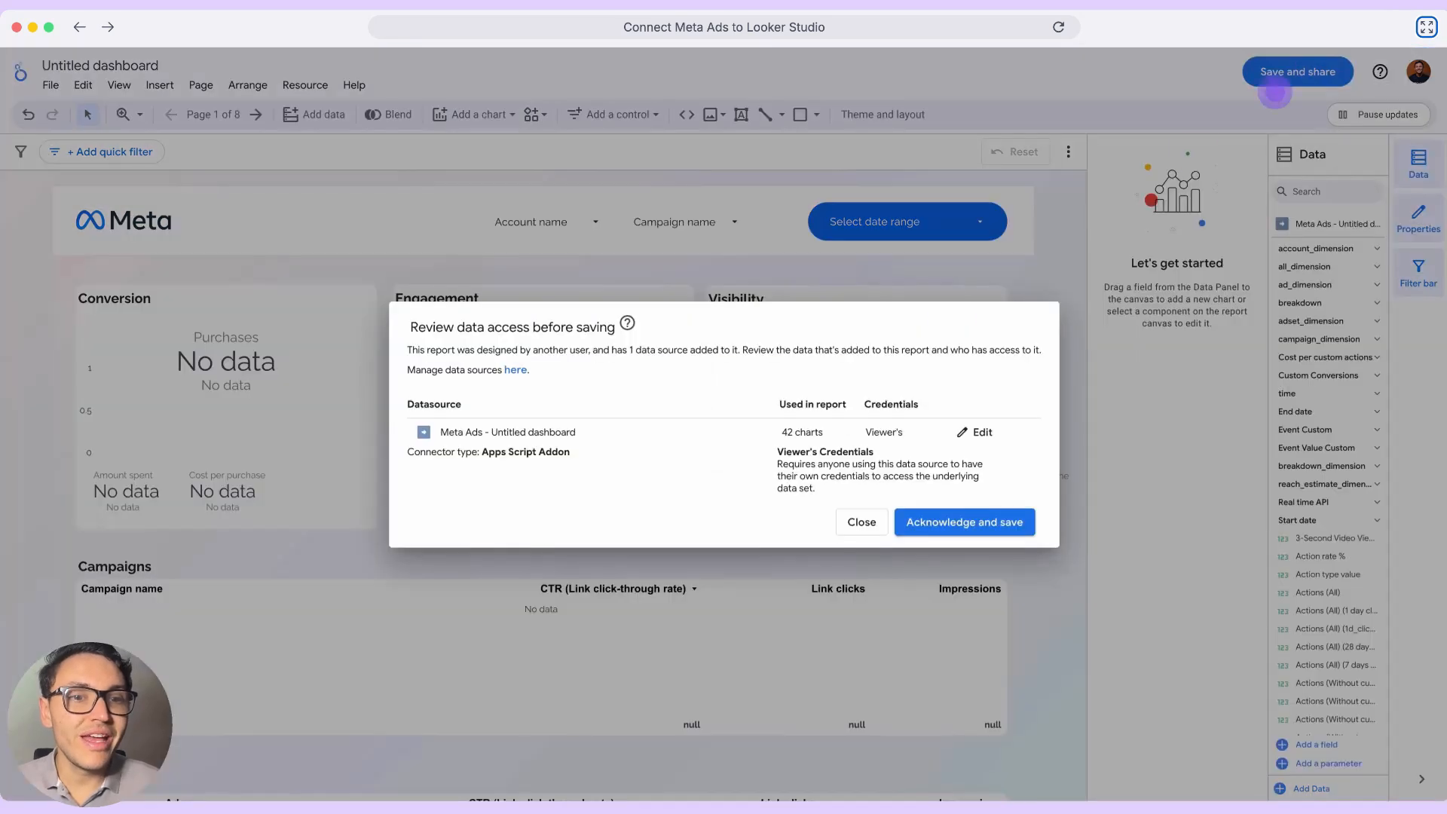
{"action": "left_click", "coordinate": [900, 522]}
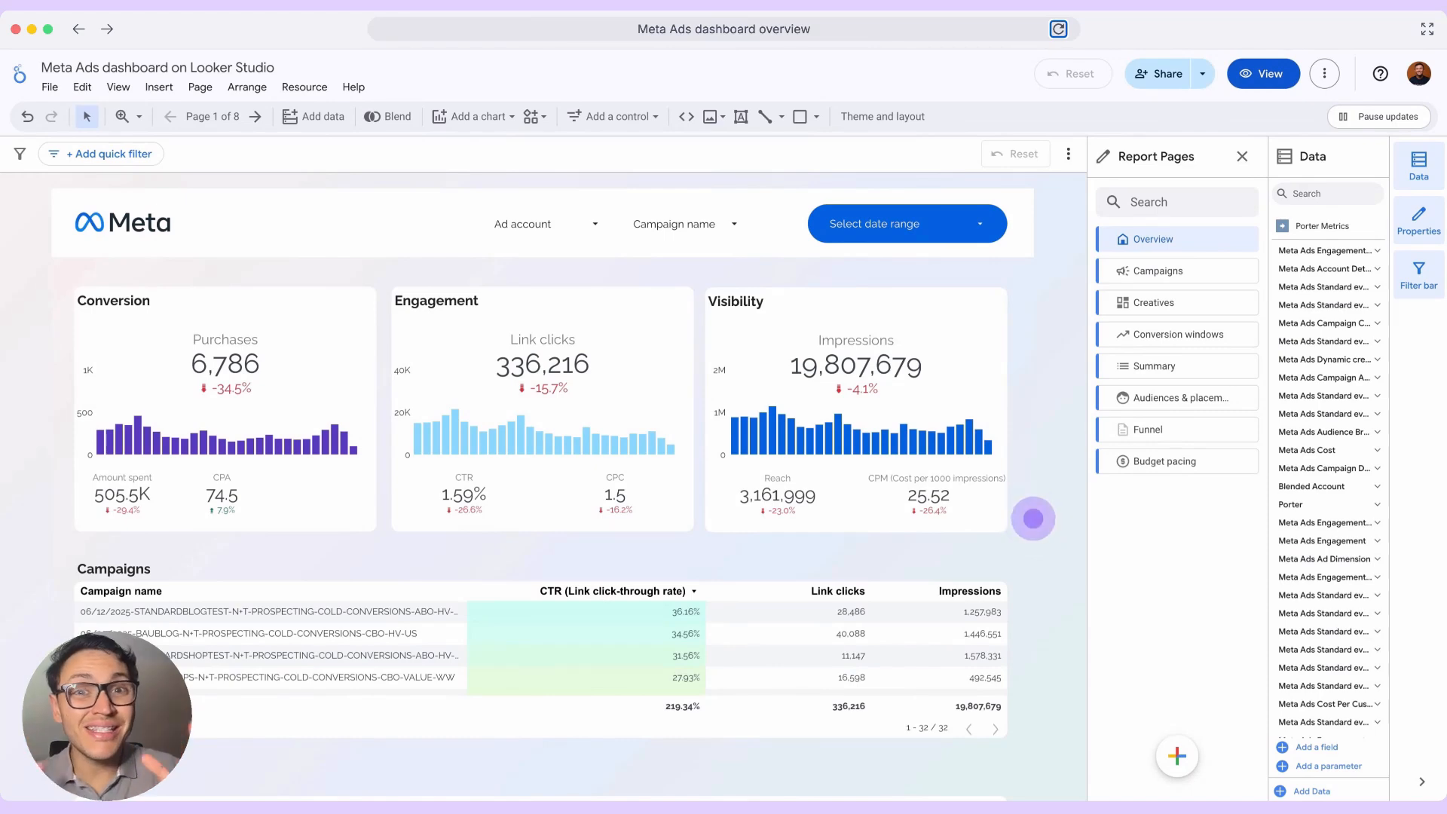
Examine the Overview page's metrics and the preset periods offered by its date range control
{"action": "scroll", "coordinate": [1033, 518], "scroll_direction": "down", "scroll_amount": 5}
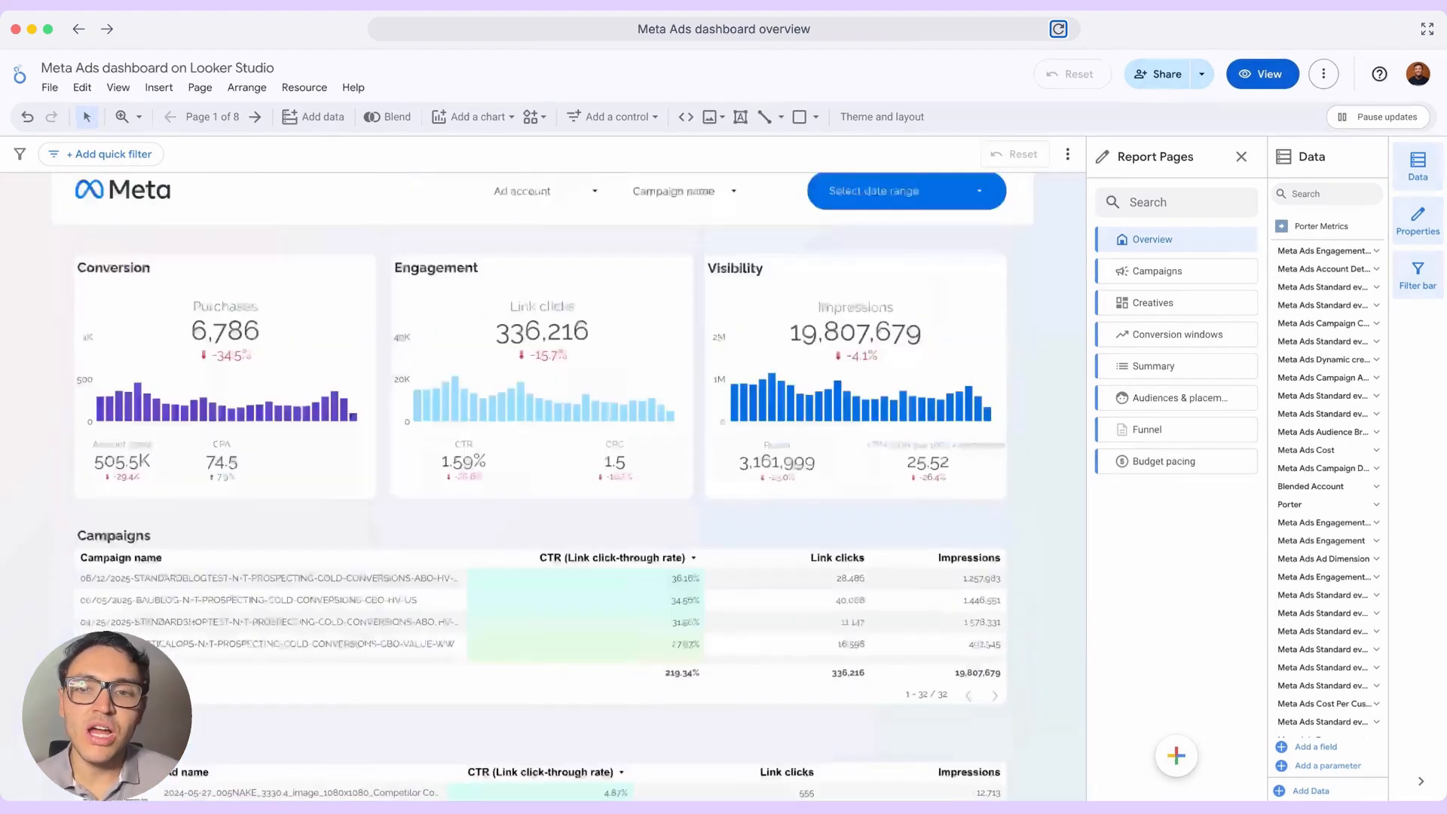
{"action": "left_click", "coordinate": [533, 235]}
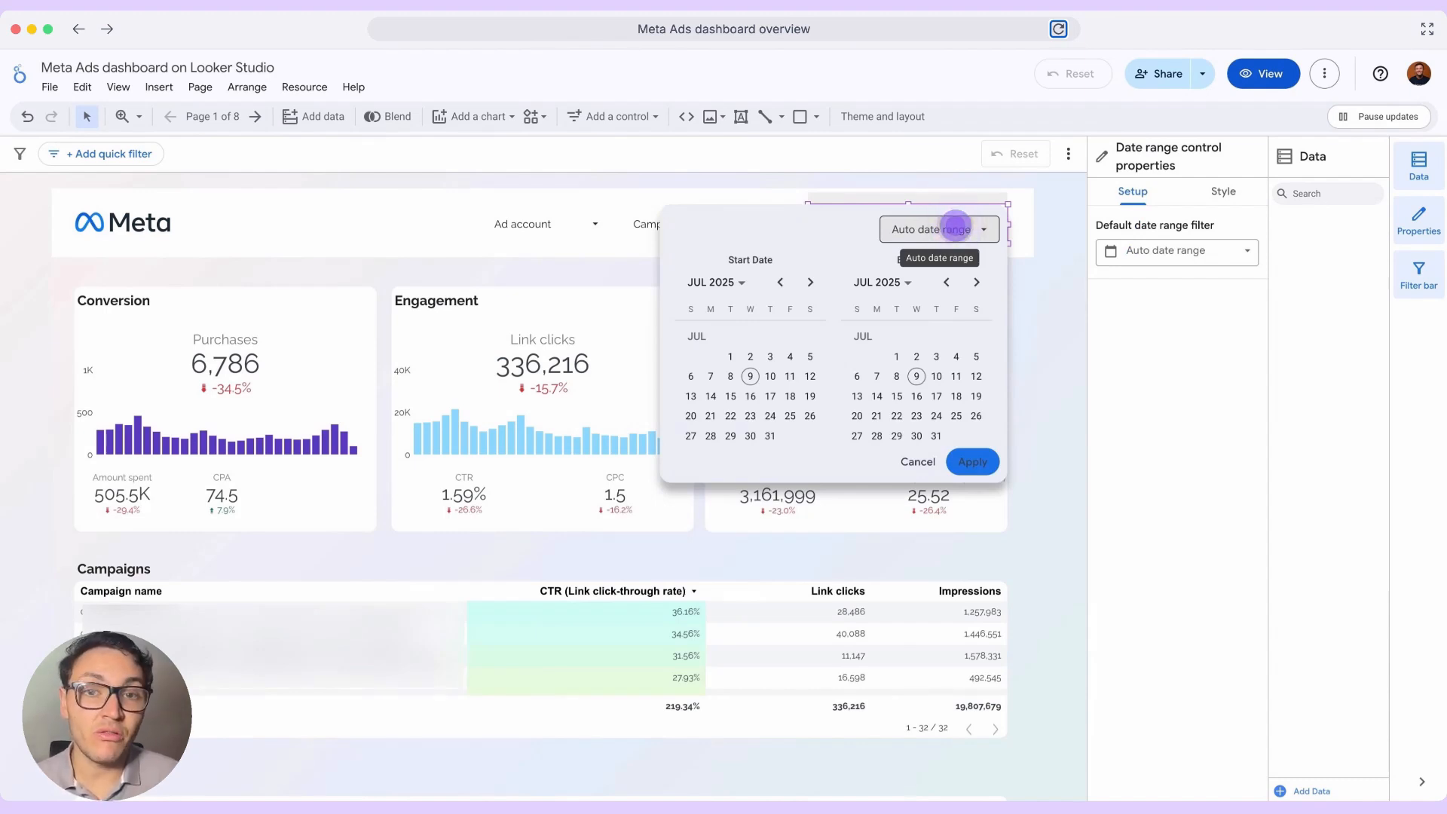
{"action": "left_click", "coordinate": [956, 228]}
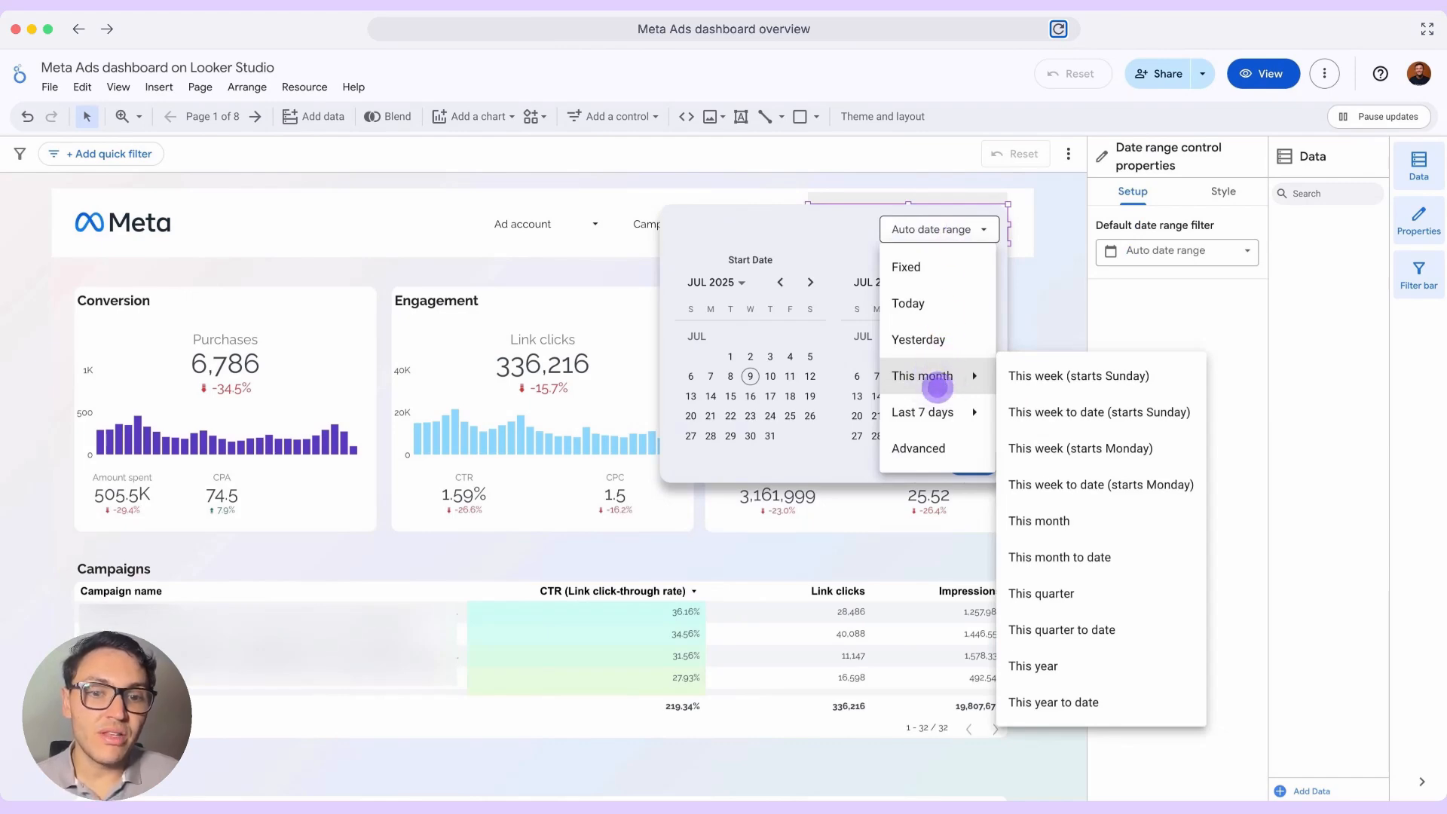
{"action": "left_click", "coordinate": [938, 388]}
{"action": "left_click", "coordinate": [844, 461]}
{"action": "left_click", "coordinate": [606, 328]}
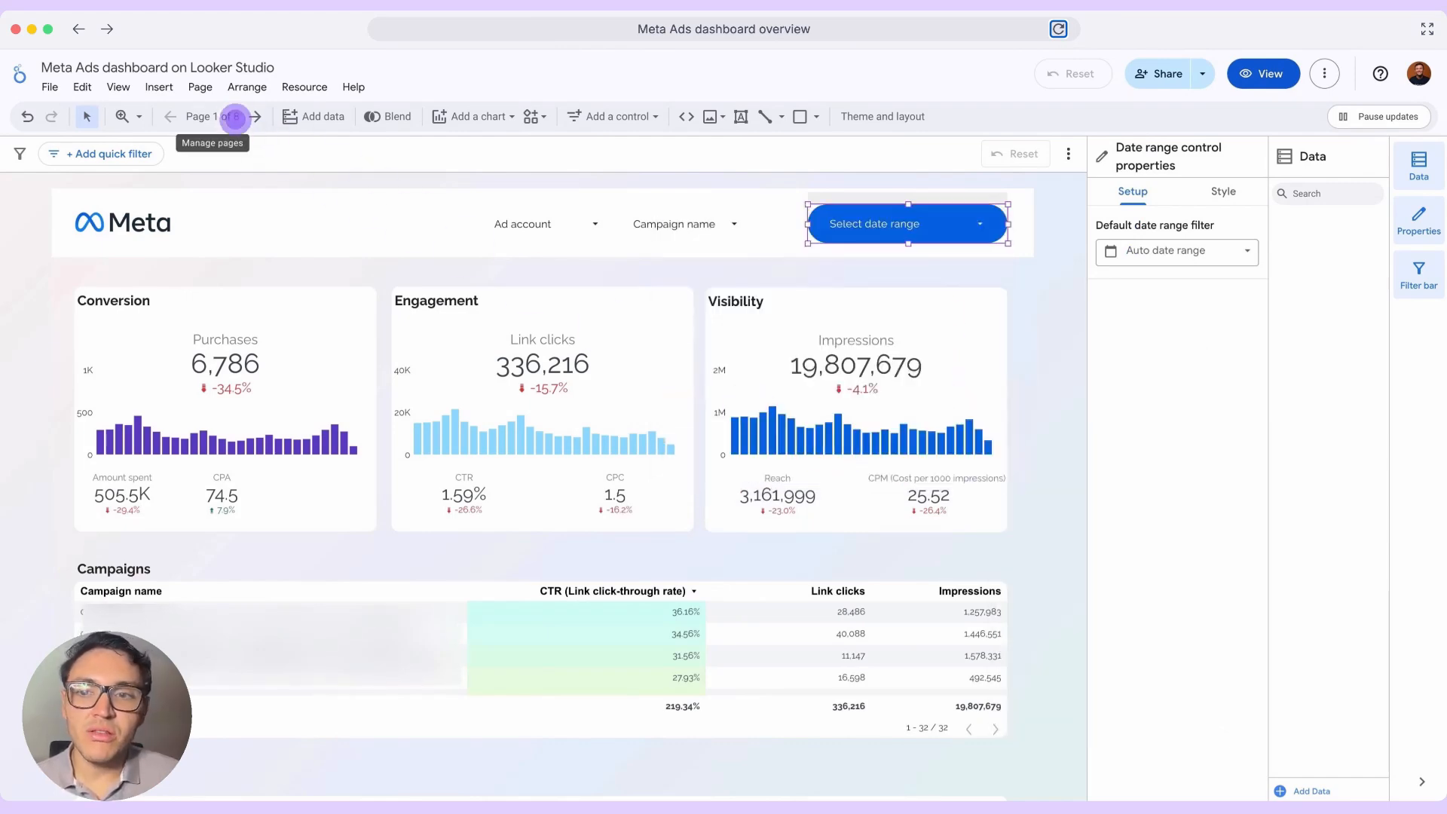
Review the campaign, adset and ad breakdown on the Campaigns page and the top creatives on the Creatives page
{"action": "left_click", "coordinate": [234, 116]}
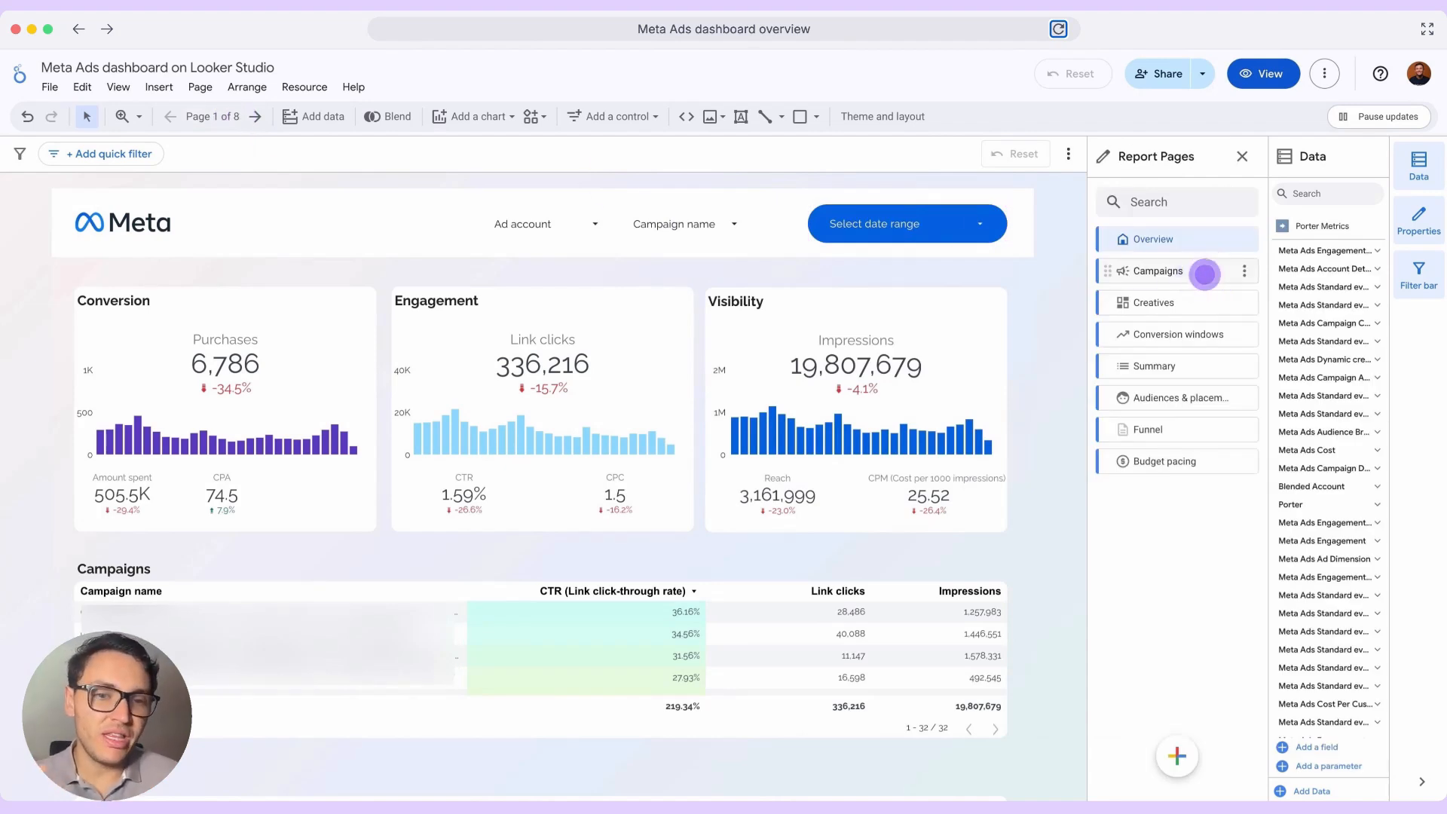
{"action": "left_click", "coordinate": [1204, 274]}
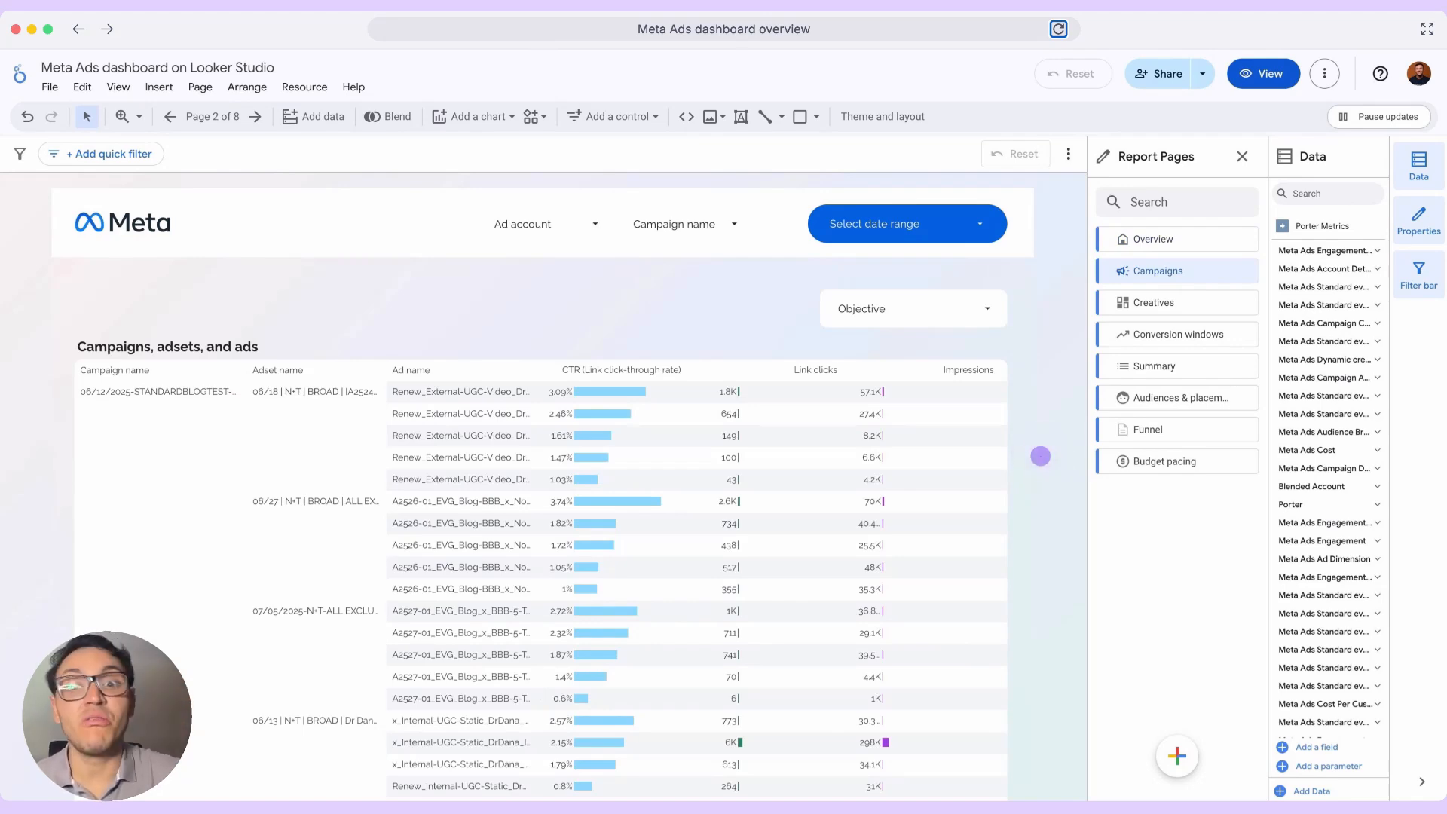
{"action": "scroll", "coordinate": [1040, 460], "scroll_direction": "down", "scroll_amount": 1}
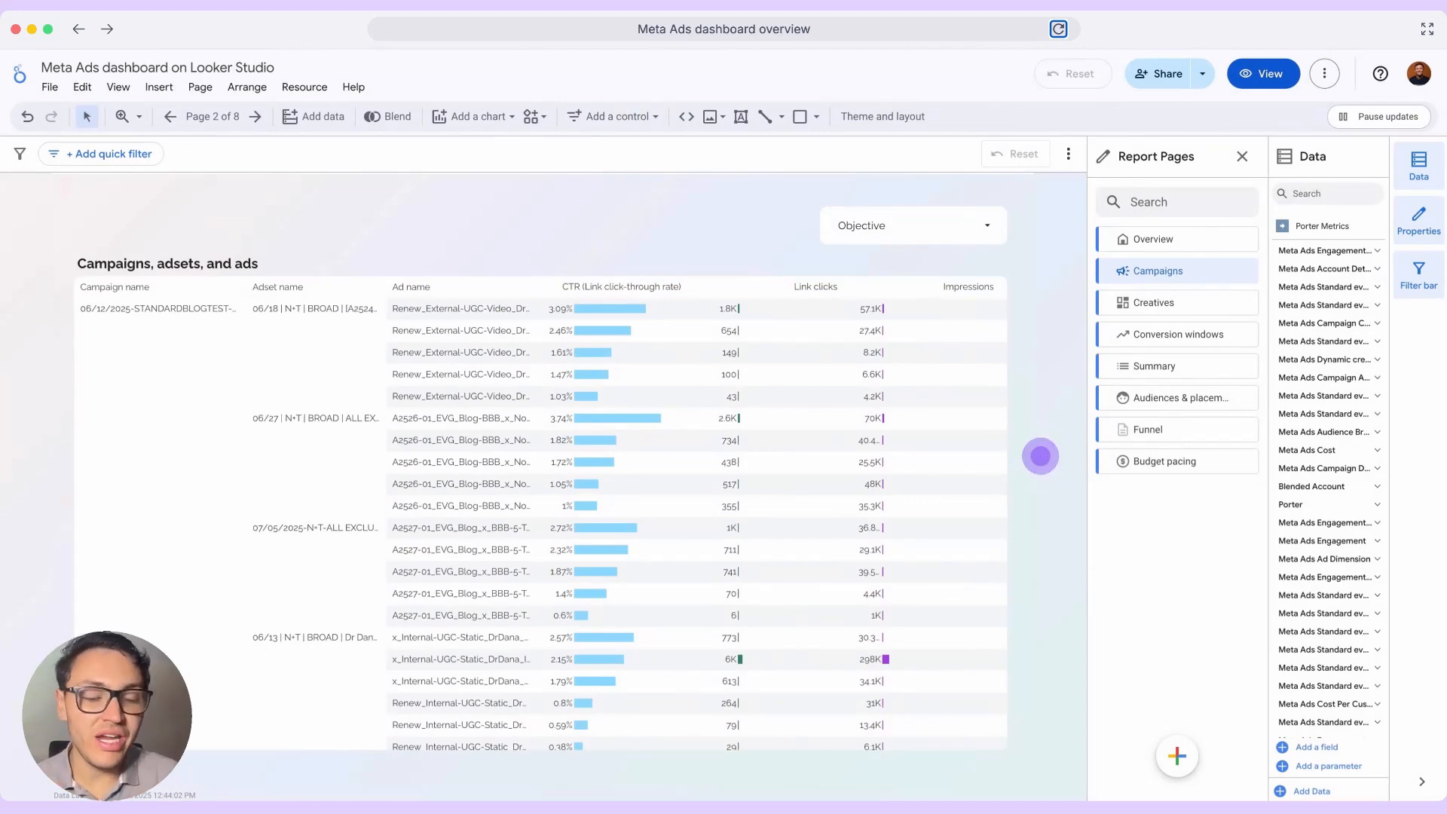
{"action": "key", "text": "Right"}
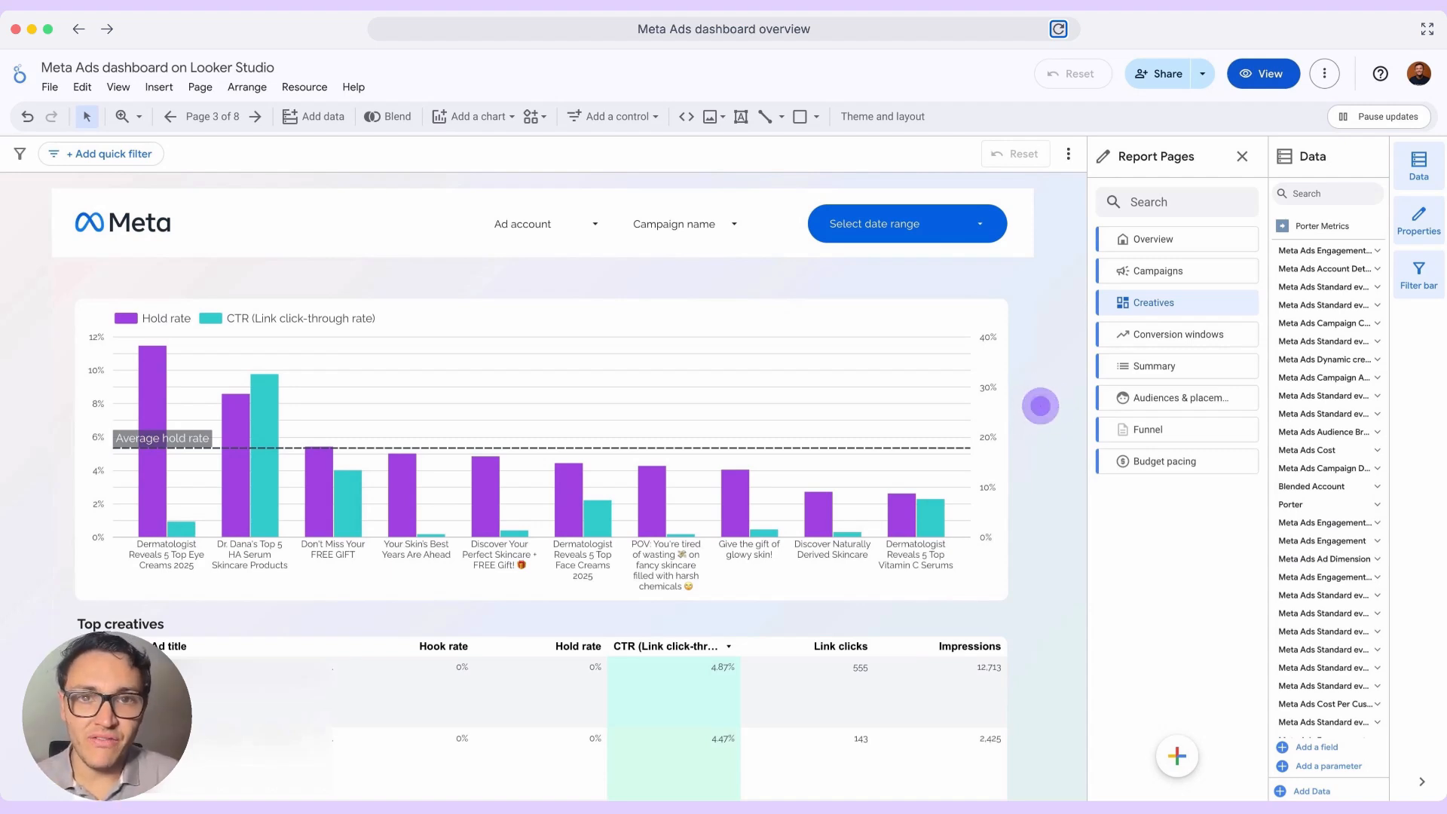
{"action": "scroll", "coordinate": [1039, 407], "scroll_direction": "down", "scroll_amount": 5}
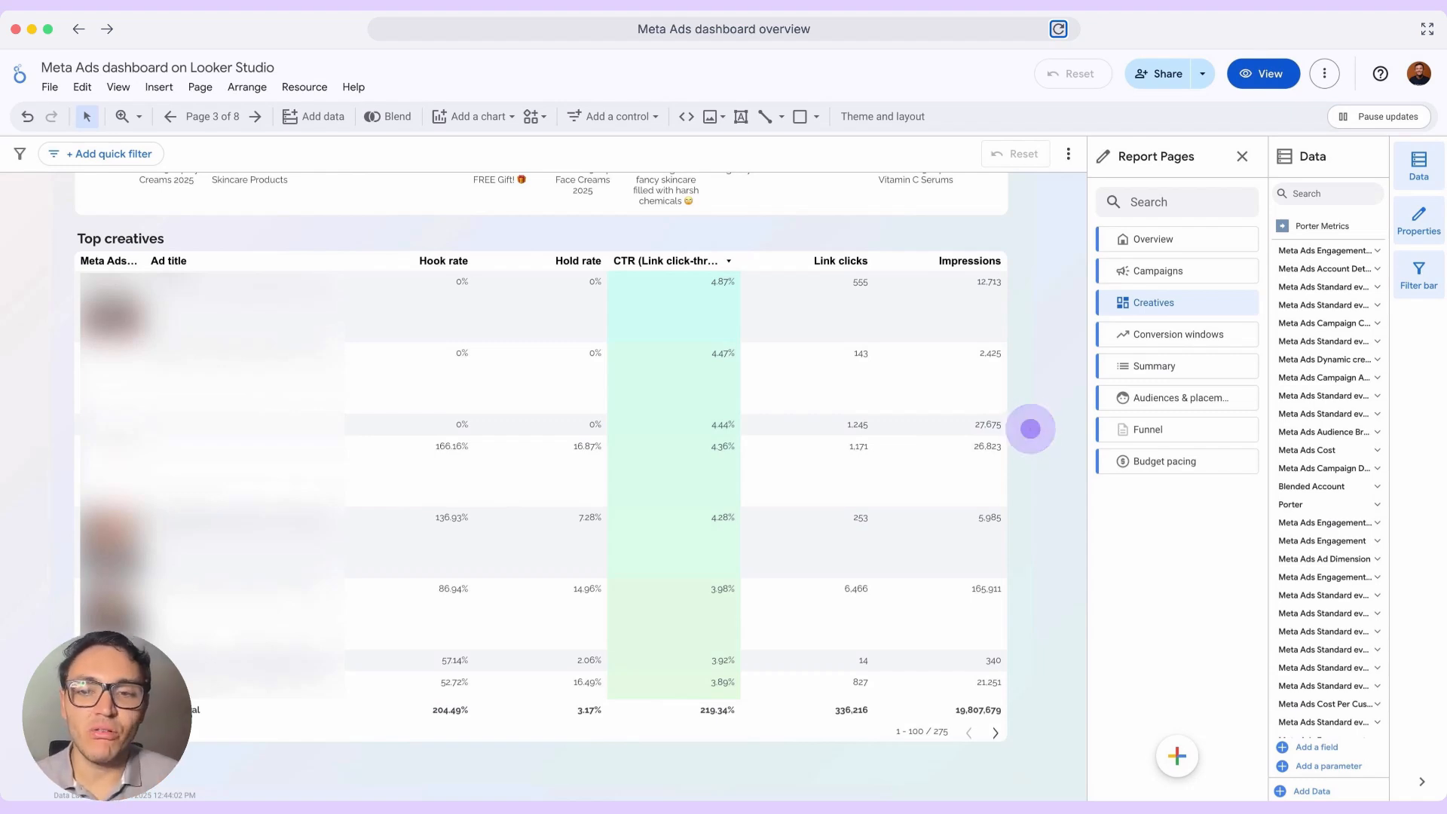
Review the Conversion windows, Summary, and audiences and placements pages of the report
{"action": "left_click", "coordinate": [1036, 426]}
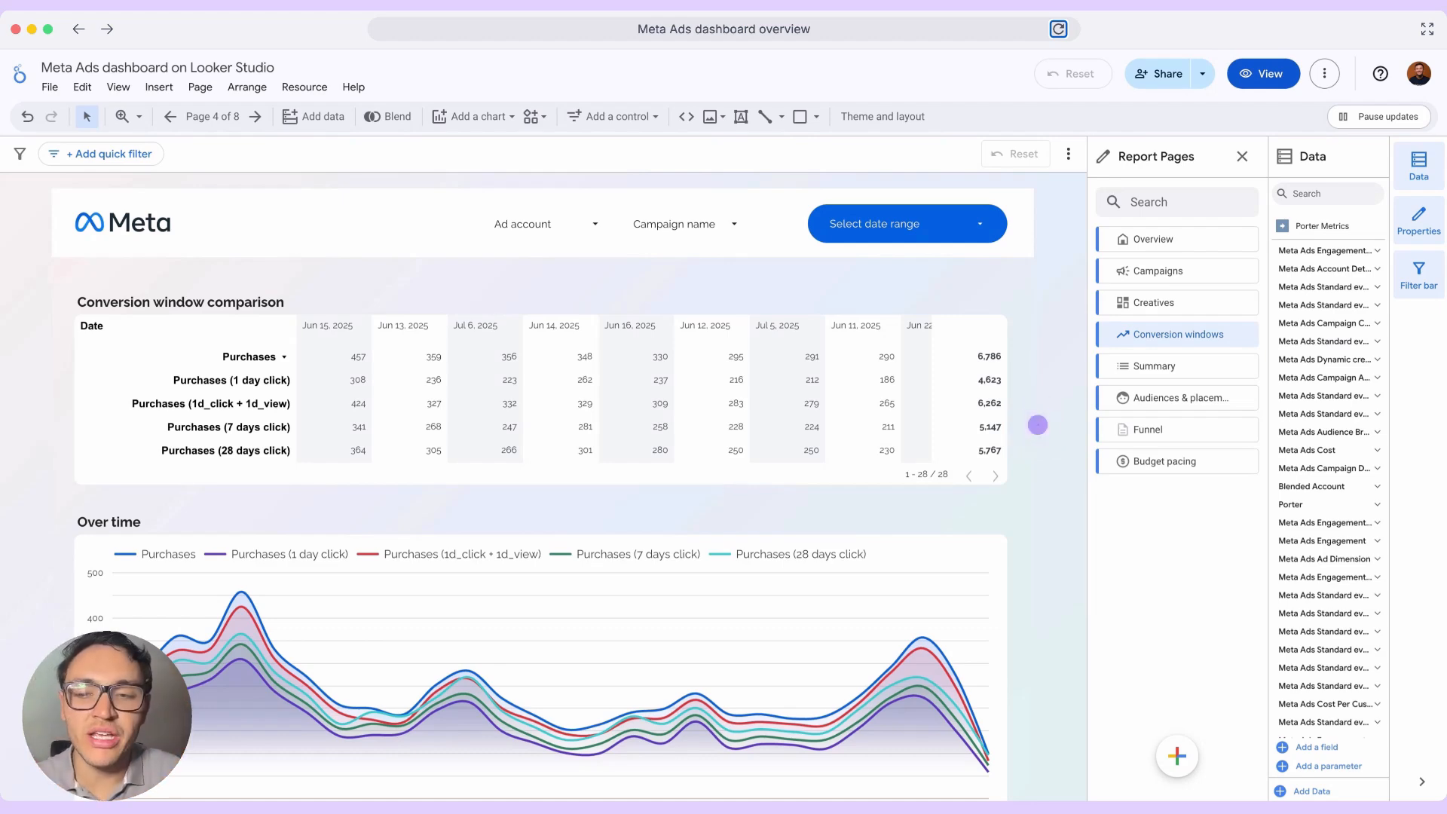
{"action": "scroll", "coordinate": [1038, 425], "scroll_direction": "down", "scroll_amount": 2}
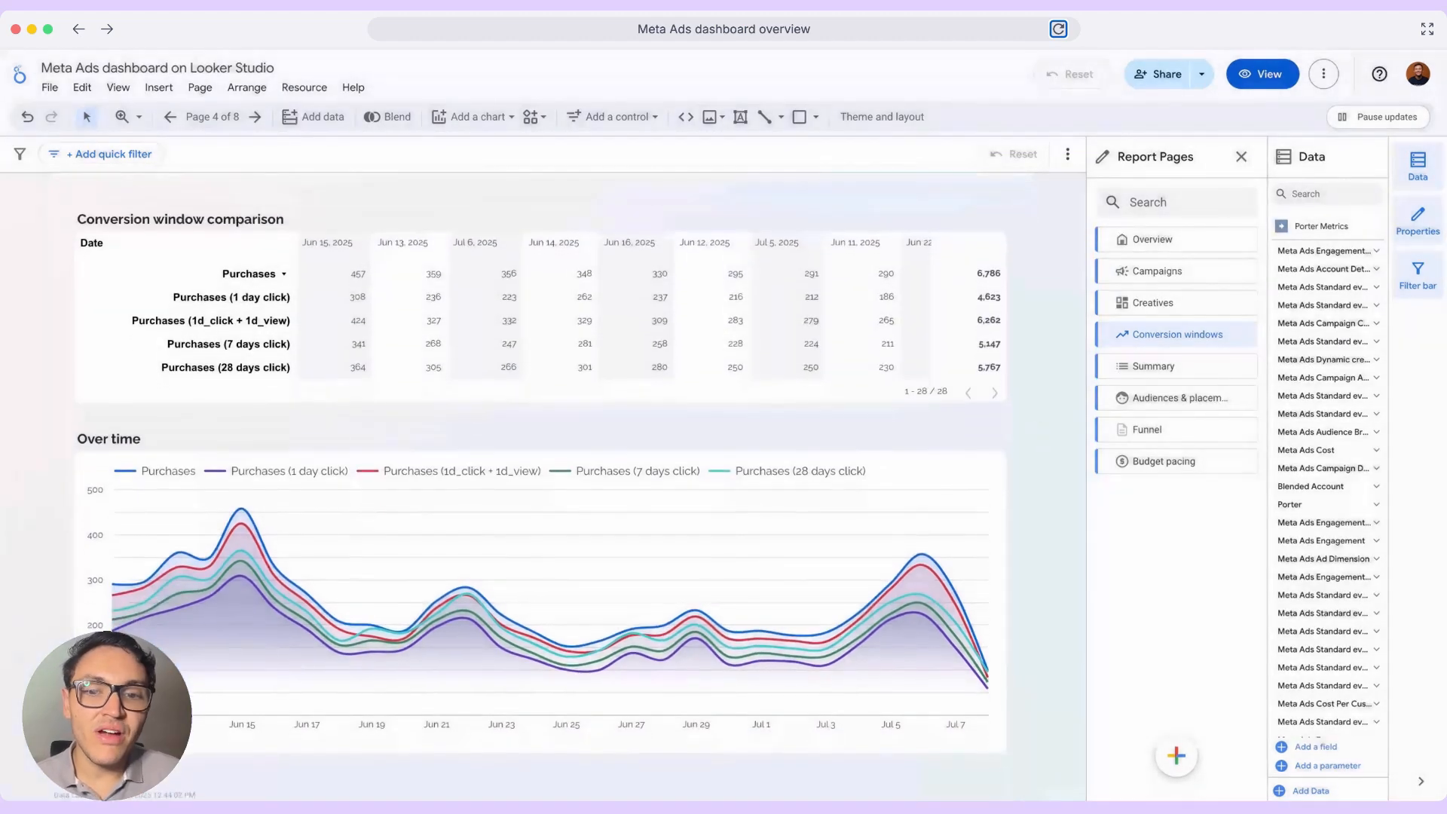
{"action": "left_click", "coordinate": [1028, 450]}
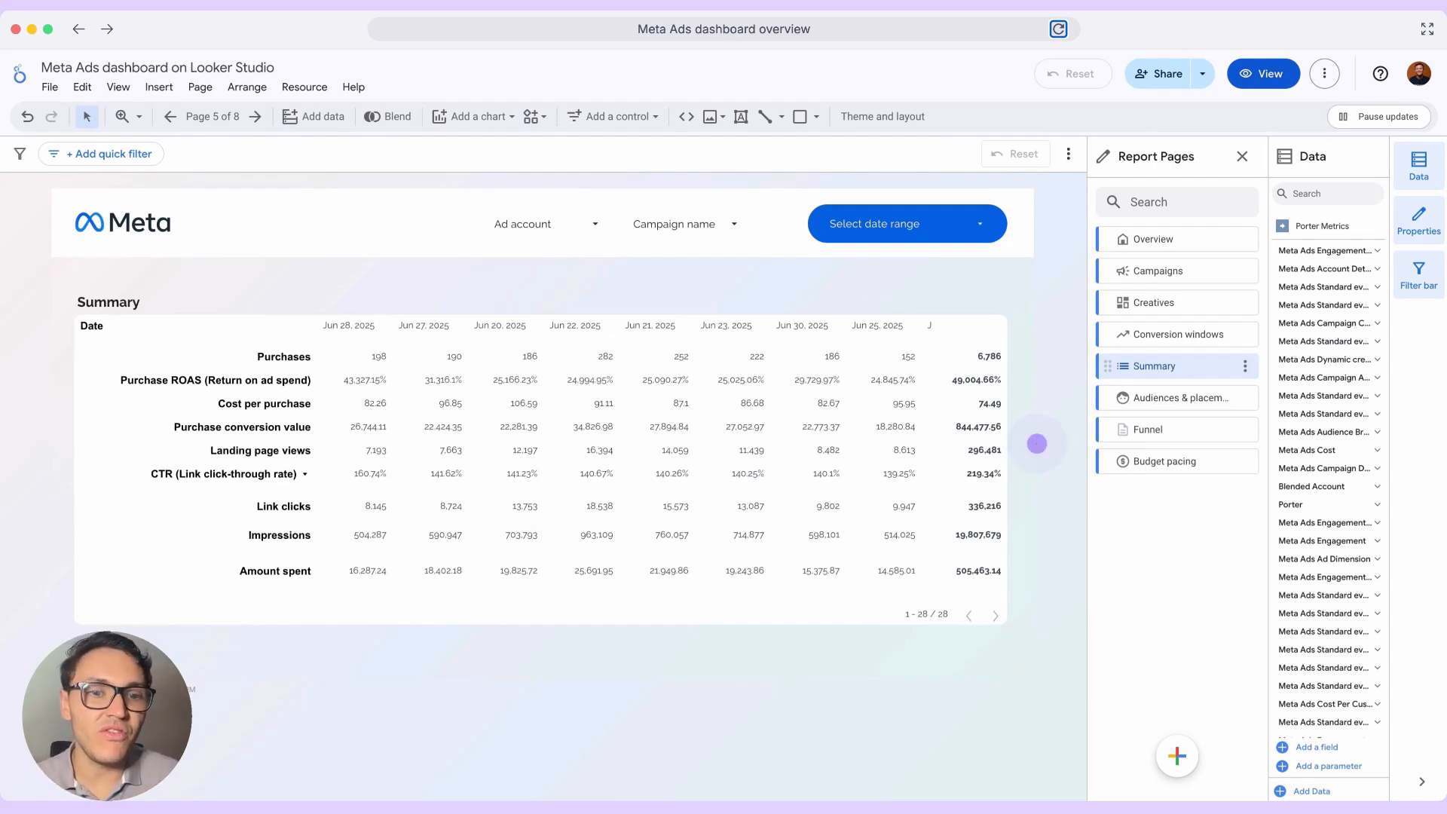
{"action": "key", "text": "Page_Down"}
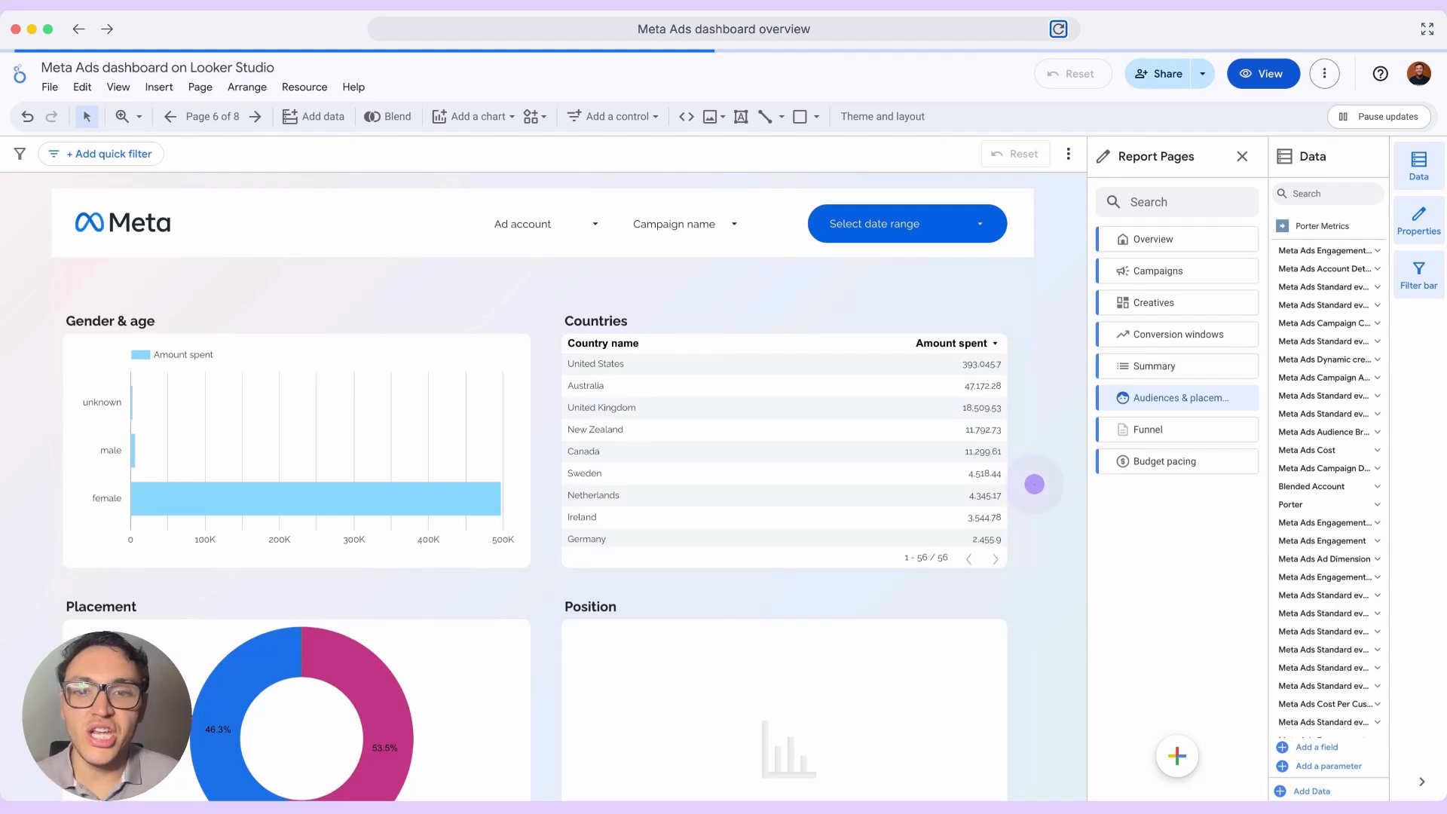
{"action": "scroll", "coordinate": [1035, 484], "scroll_direction": "down", "scroll_amount": 6}
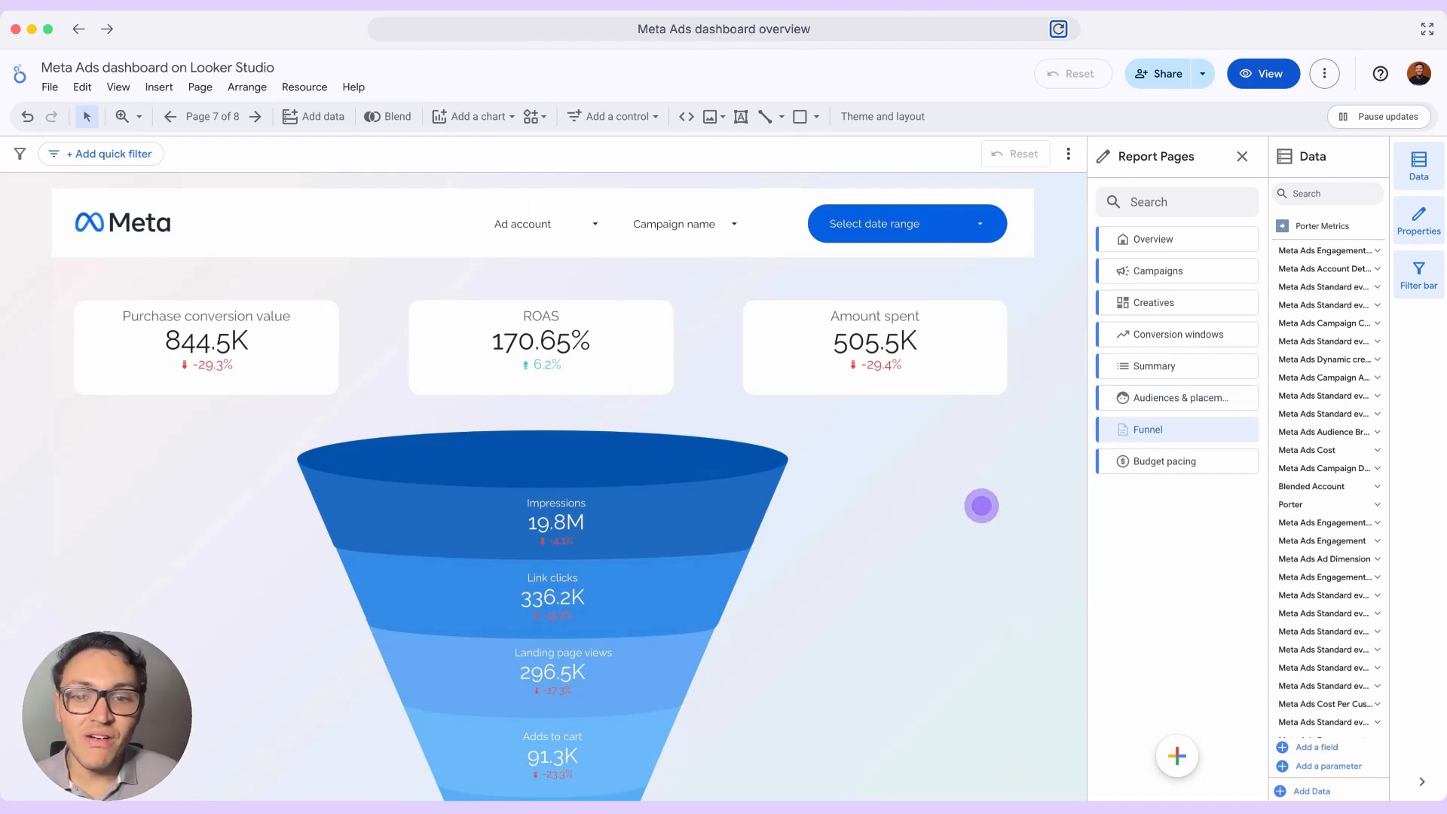
Examine the conversion stages on the Funnel page and the daily spend chart on the Budget pacing page
{"action": "scroll", "coordinate": [981, 506], "scroll_direction": "down", "scroll_amount": 3}
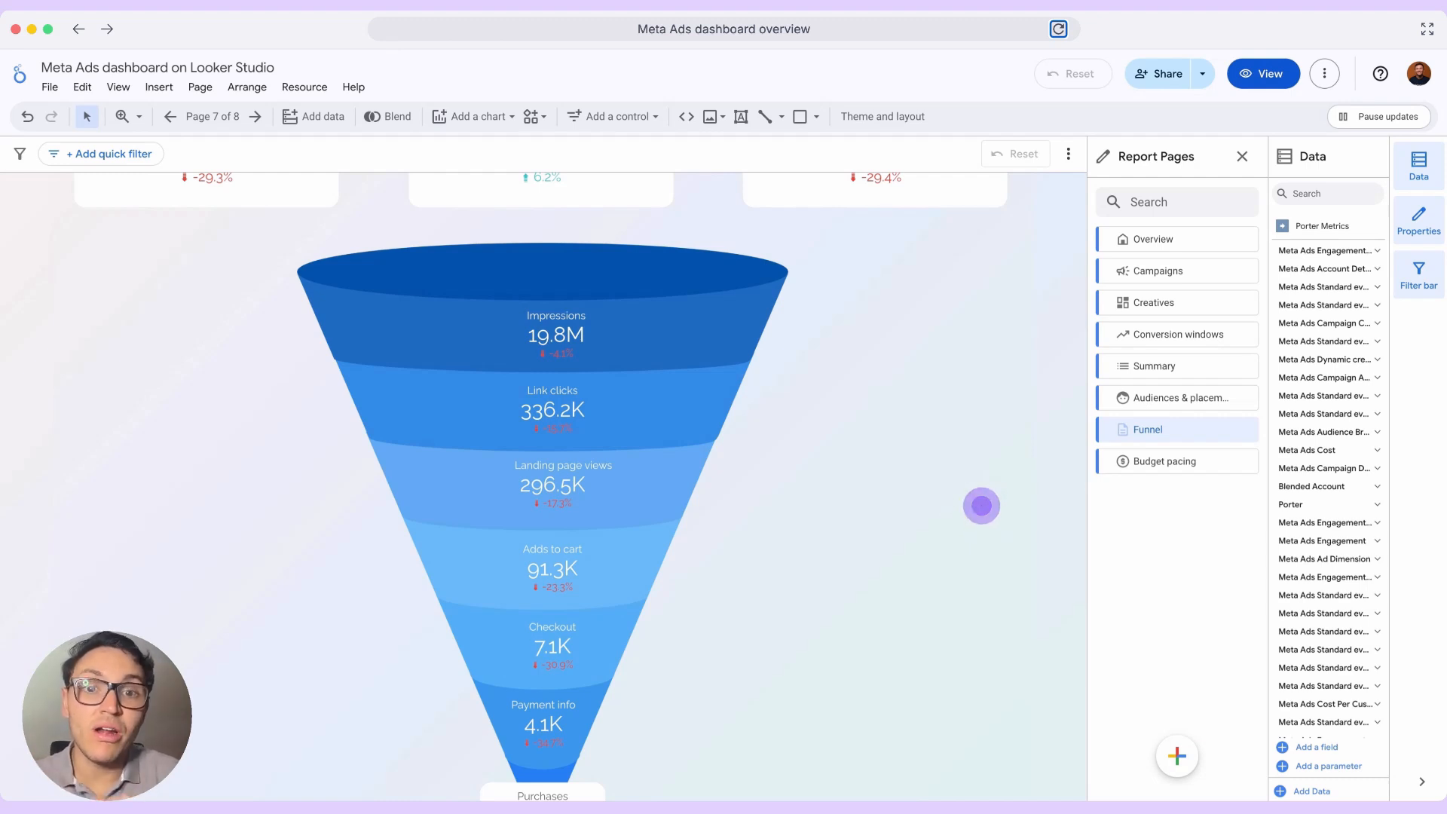
{"action": "scroll", "coordinate": [982, 504], "scroll_direction": "down", "scroll_amount": 2}
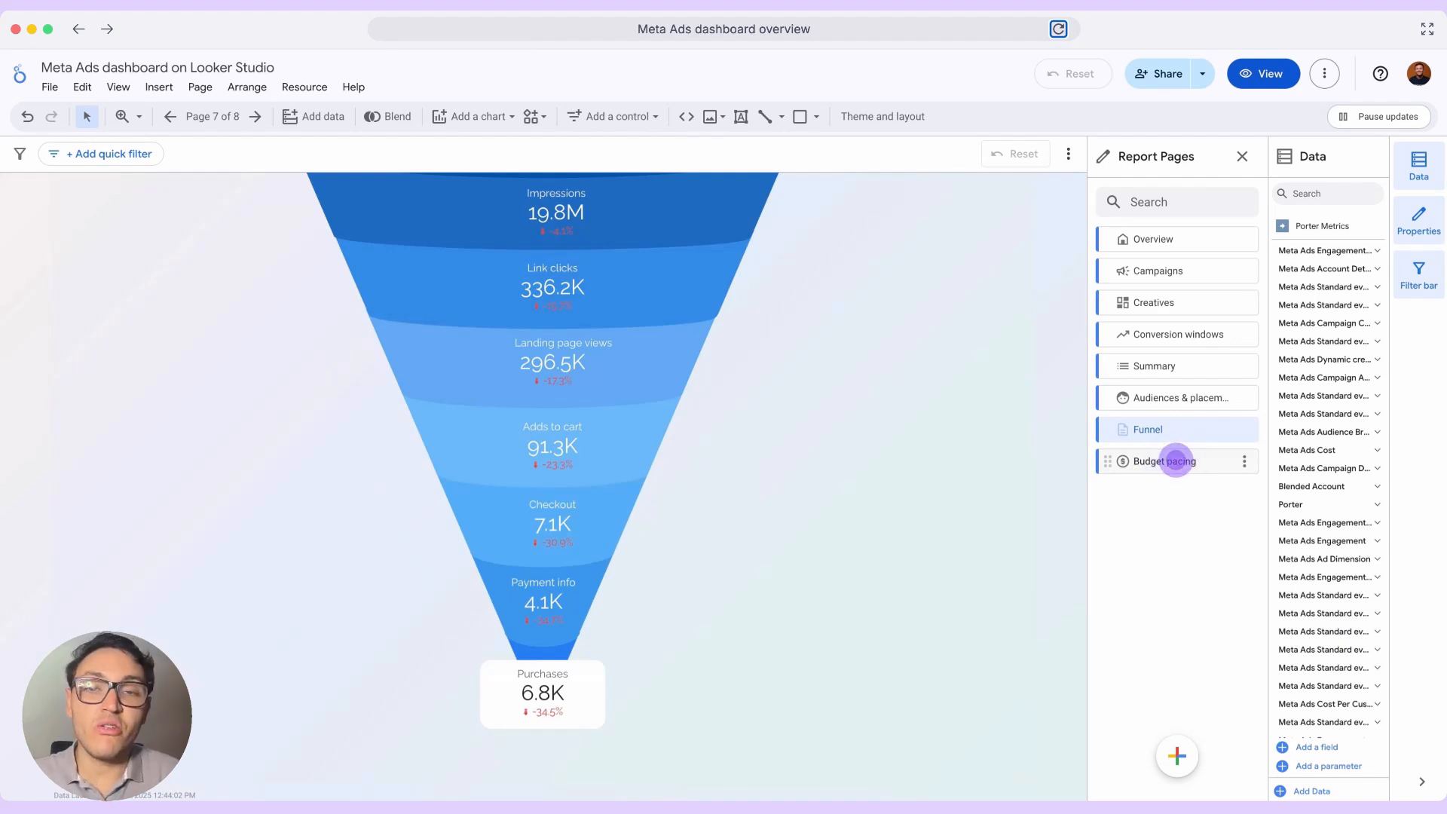
{"action": "left_click", "coordinate": [1176, 460]}
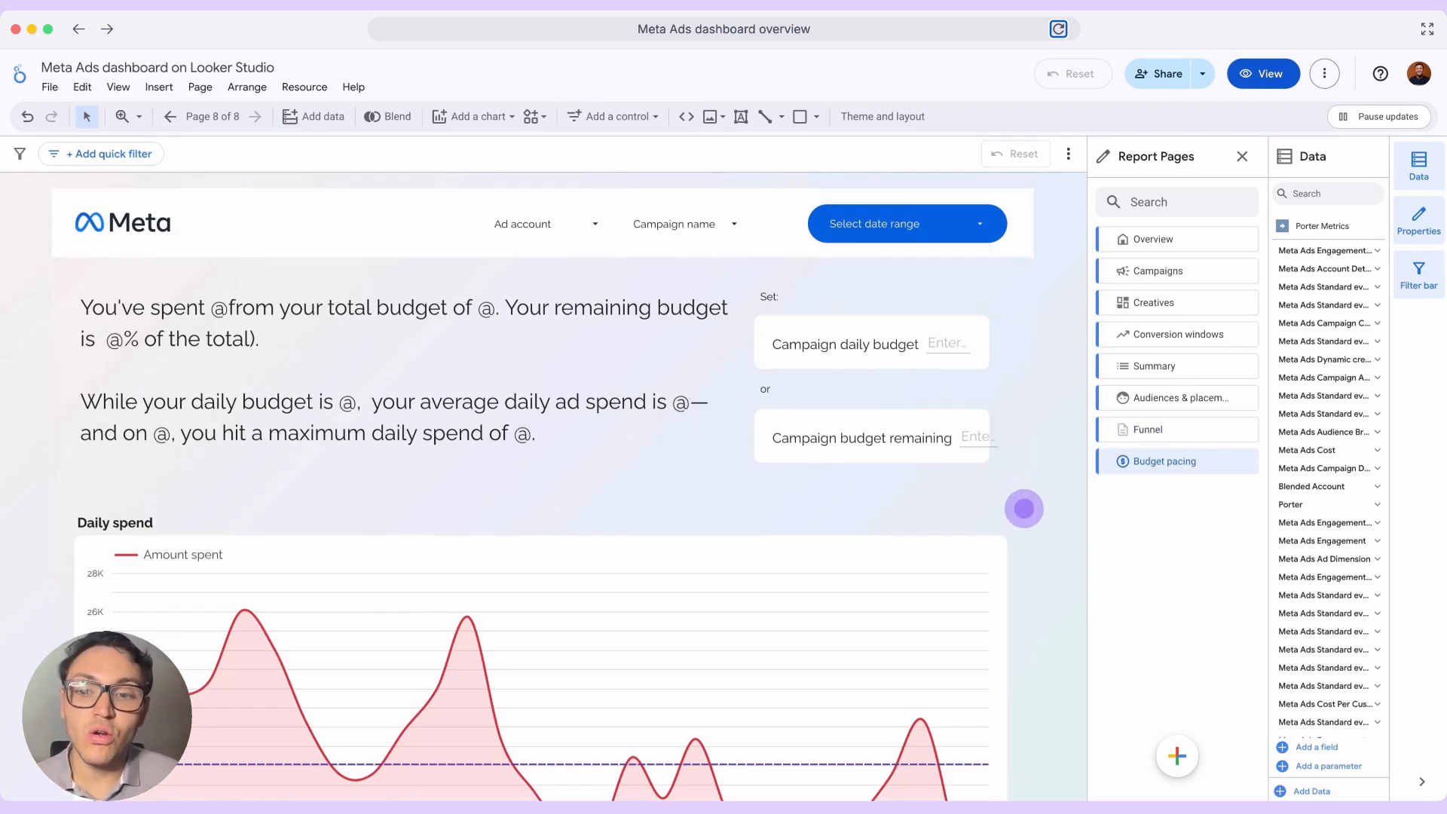
{"action": "scroll", "coordinate": [1024, 508], "scroll_direction": "down", "scroll_amount": 5}
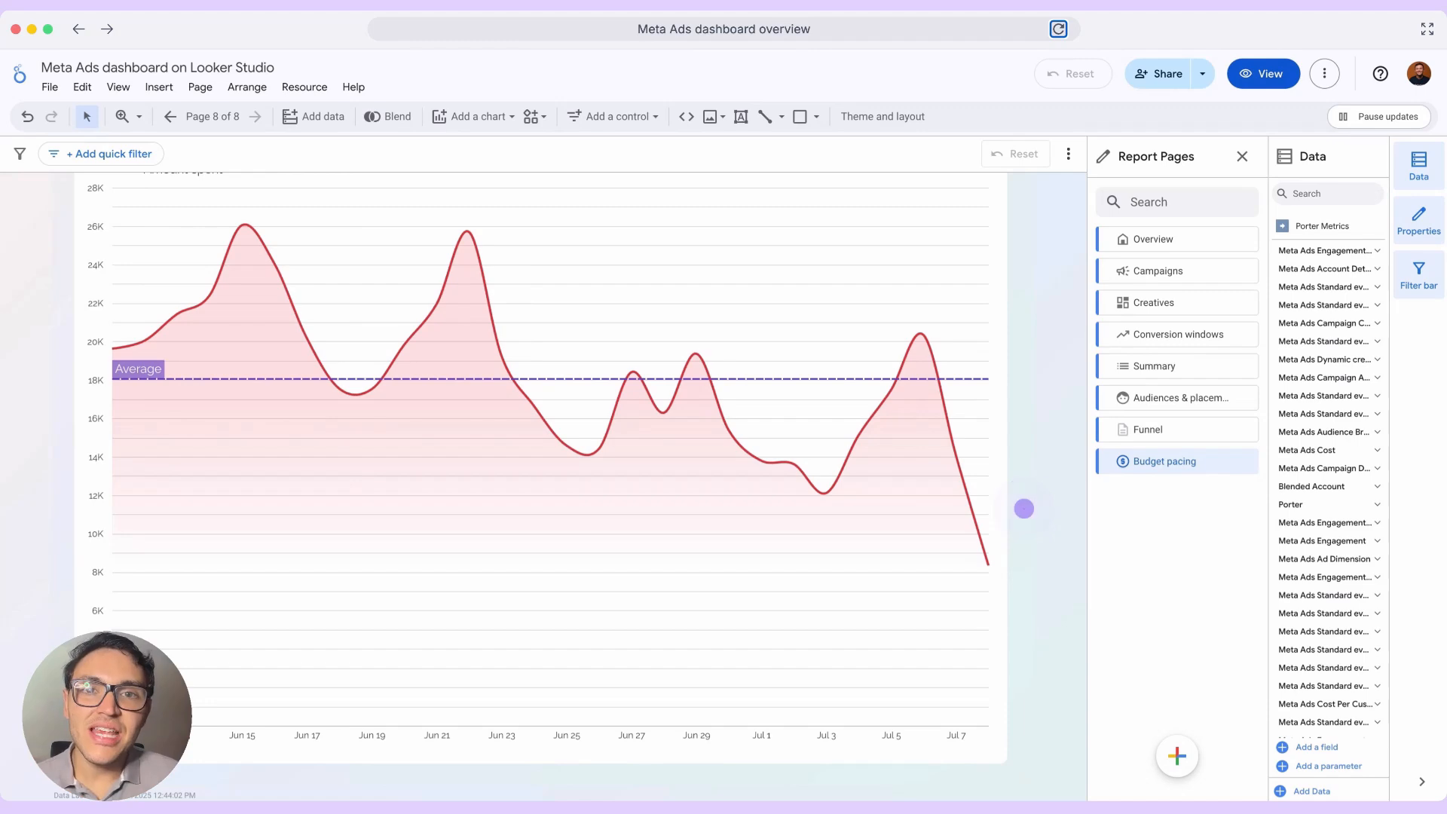
{"action": "scroll", "coordinate": [1024, 509], "scroll_direction": "up", "scroll_amount": 2}
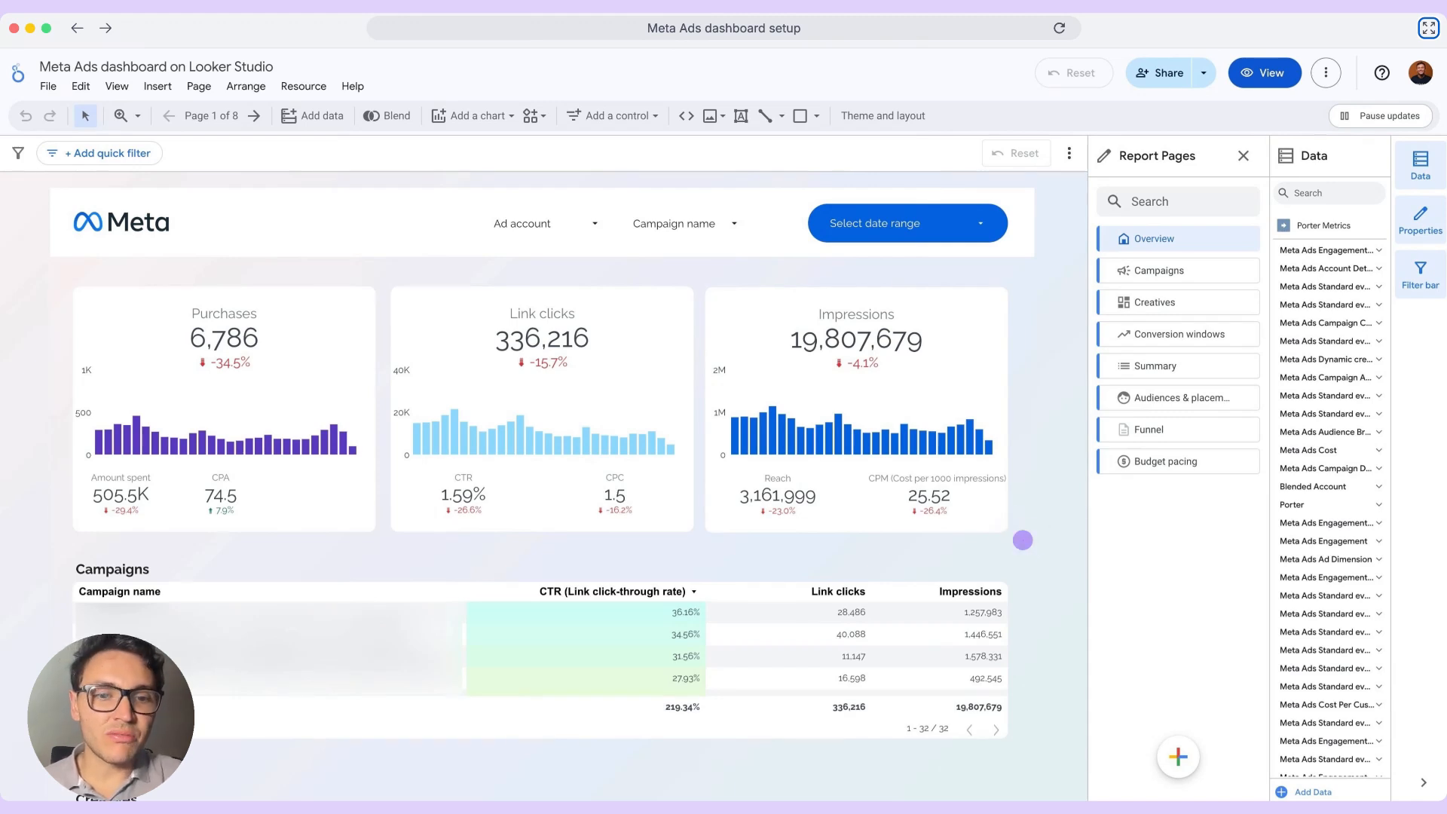
Add a new report page directly after Overview and name it Meta Ads
{"action": "mouse_move", "coordinate": [1197, 753]}
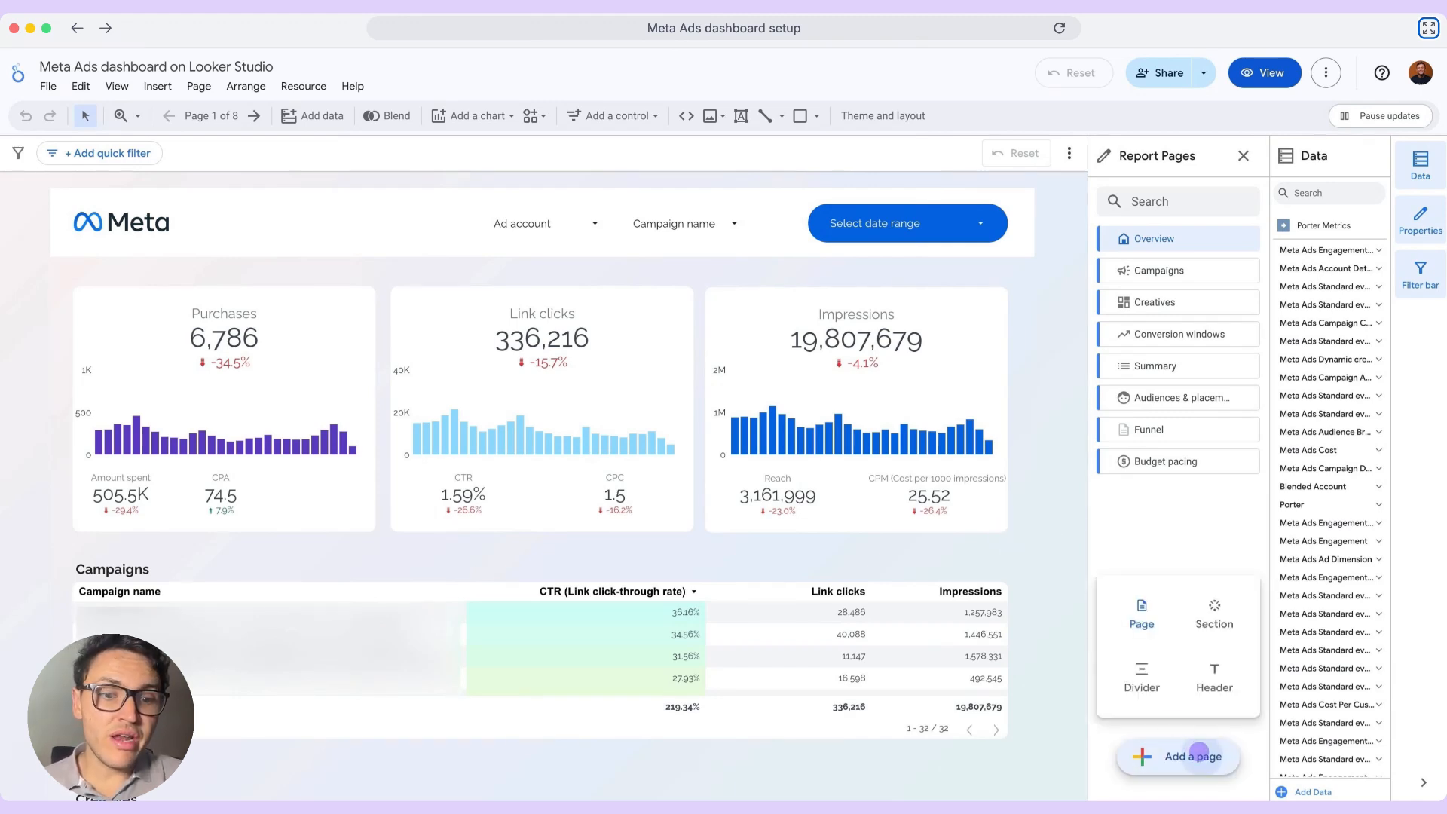
{"action": "left_click", "coordinate": [1203, 755]}
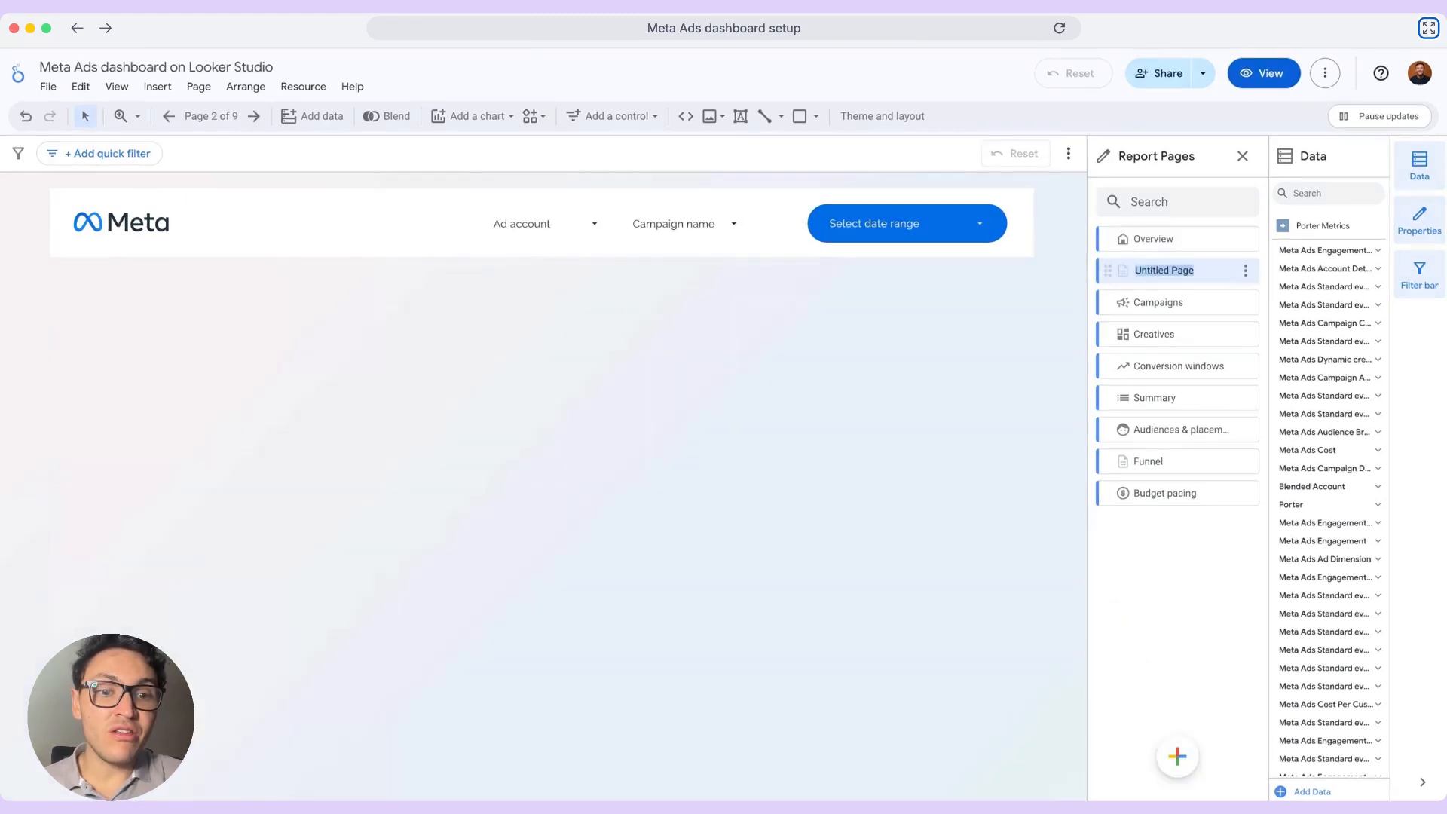
{"action": "type", "text": "Meta A"}
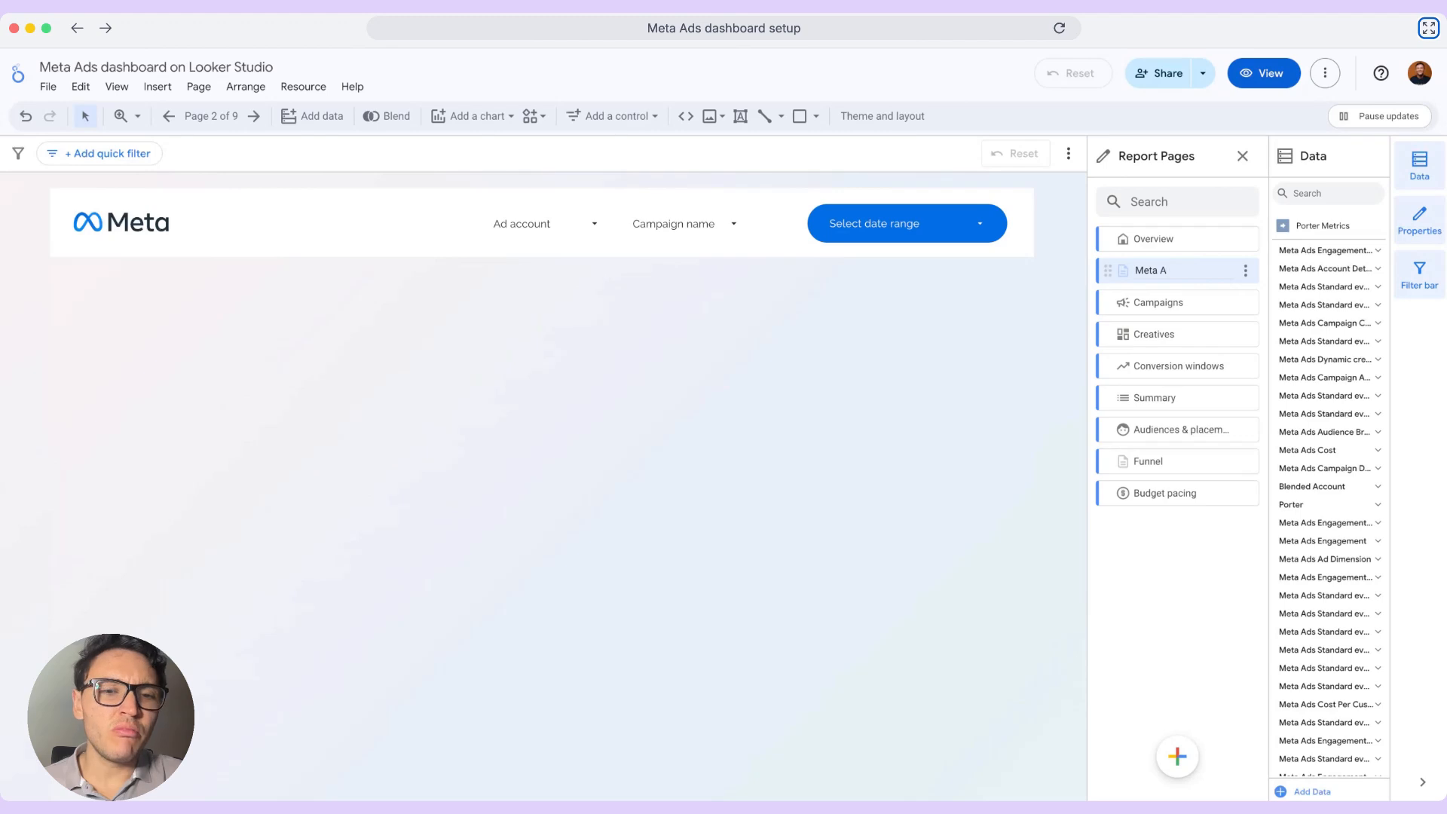
{"action": "type", "text": "D"}
{"action": "key", "text": "BackSpace"}
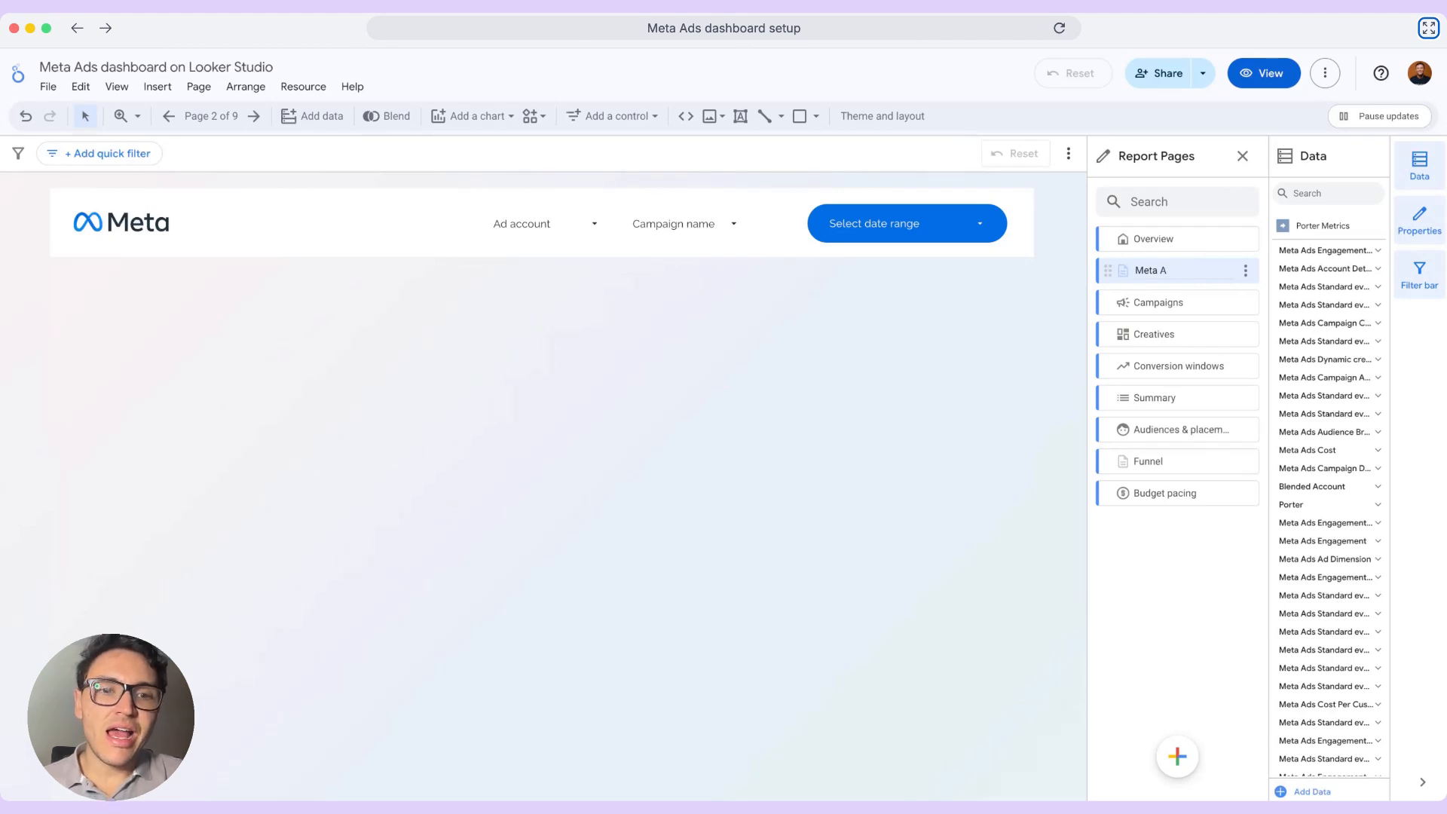
{"action": "type", "text": "ds"}
{"action": "key", "text": "Return"}
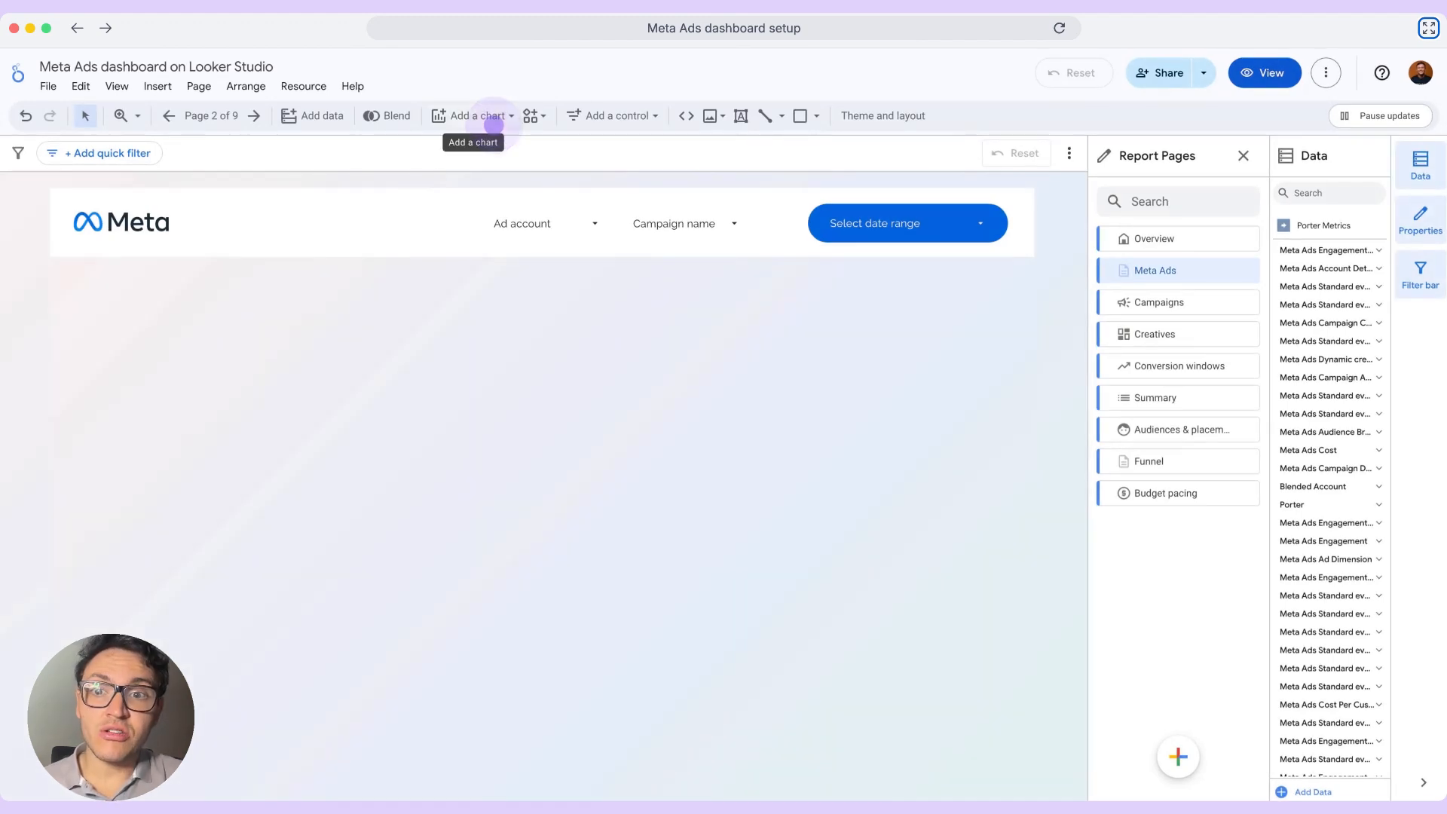
Add a scorecard beneath the page header and set its metric to Amount spent
{"action": "left_click", "coordinate": [490, 117]}
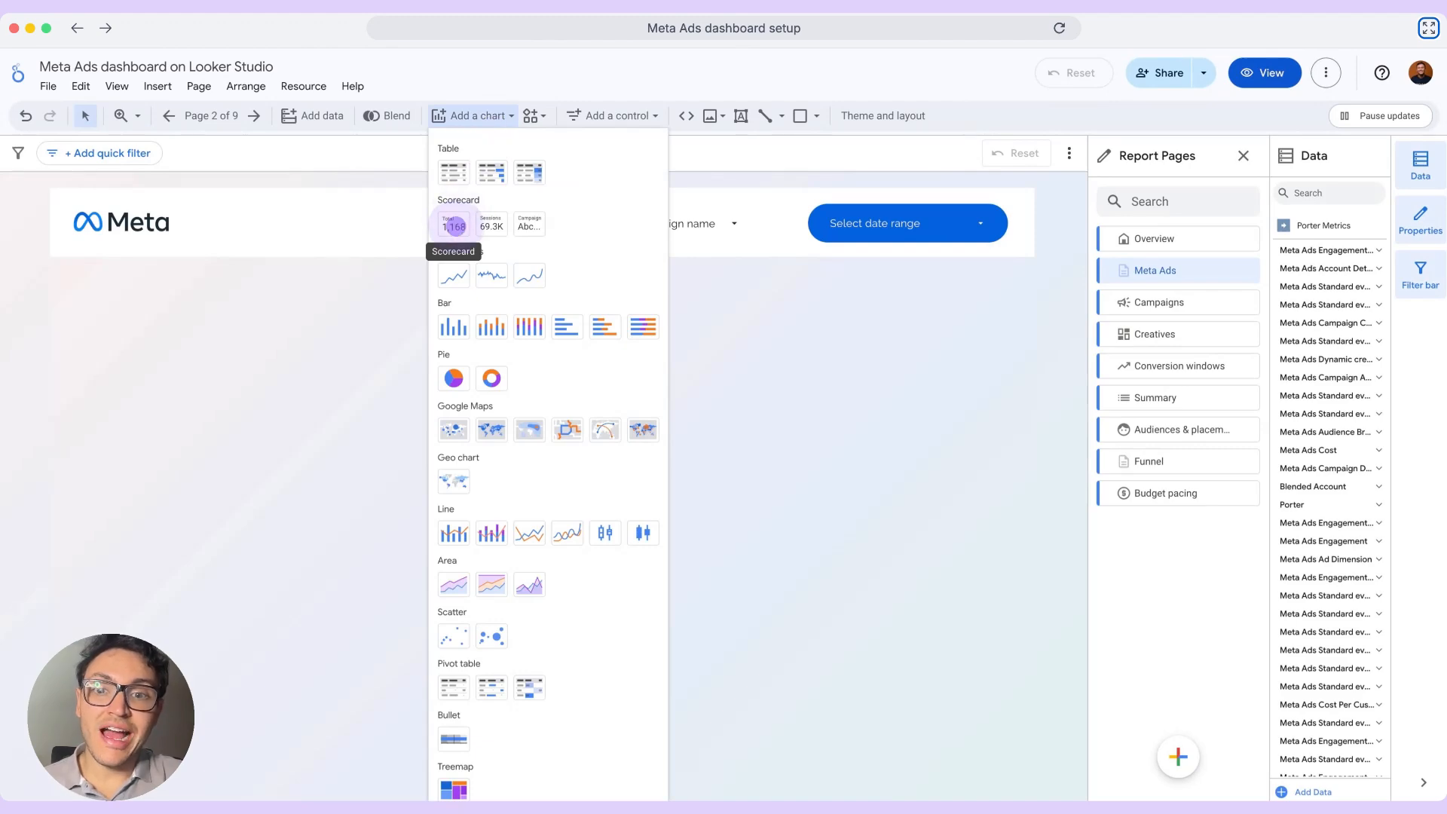
{"action": "left_click", "coordinate": [454, 225]}
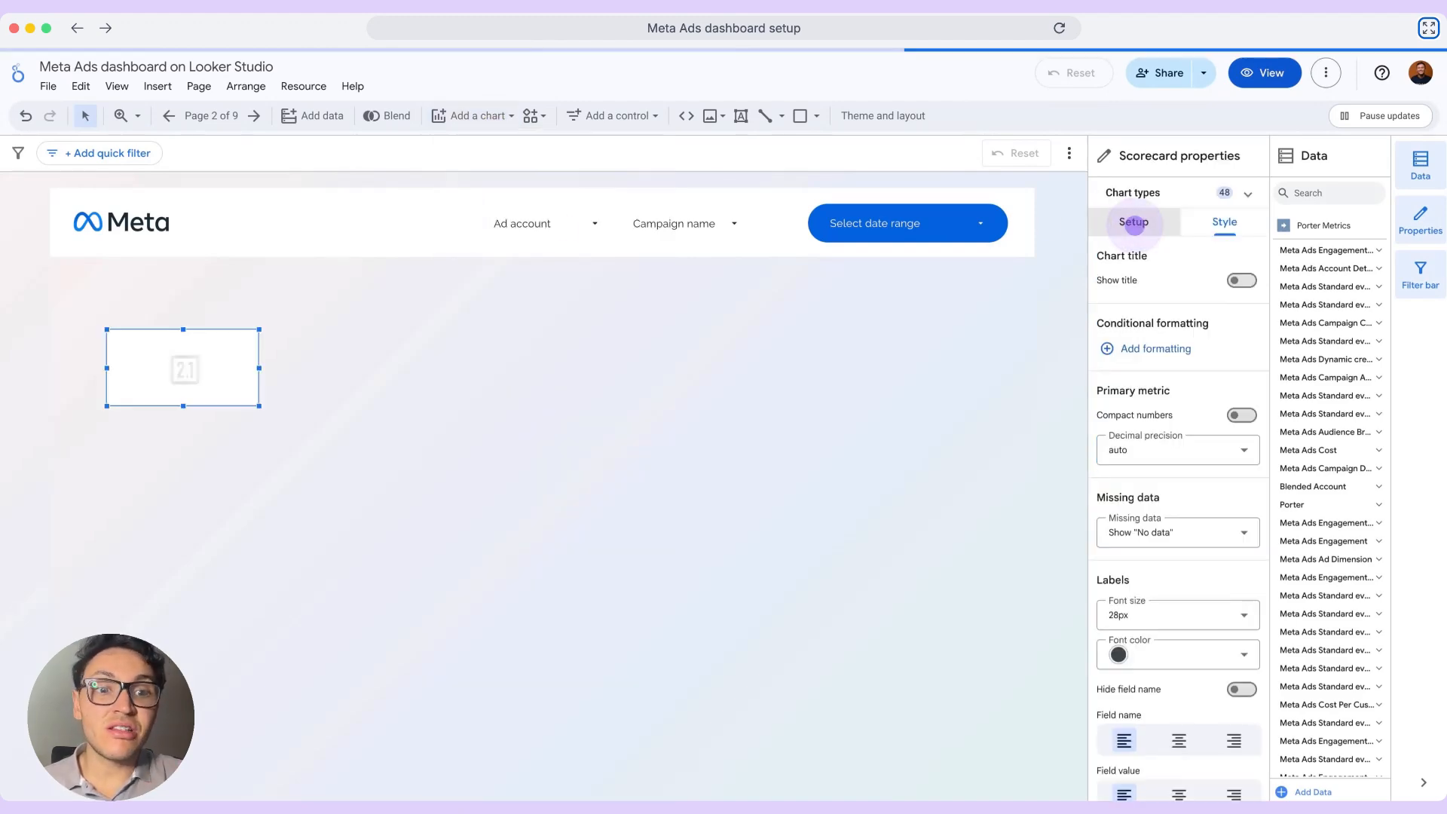
{"action": "left_click", "coordinate": [1134, 222]}
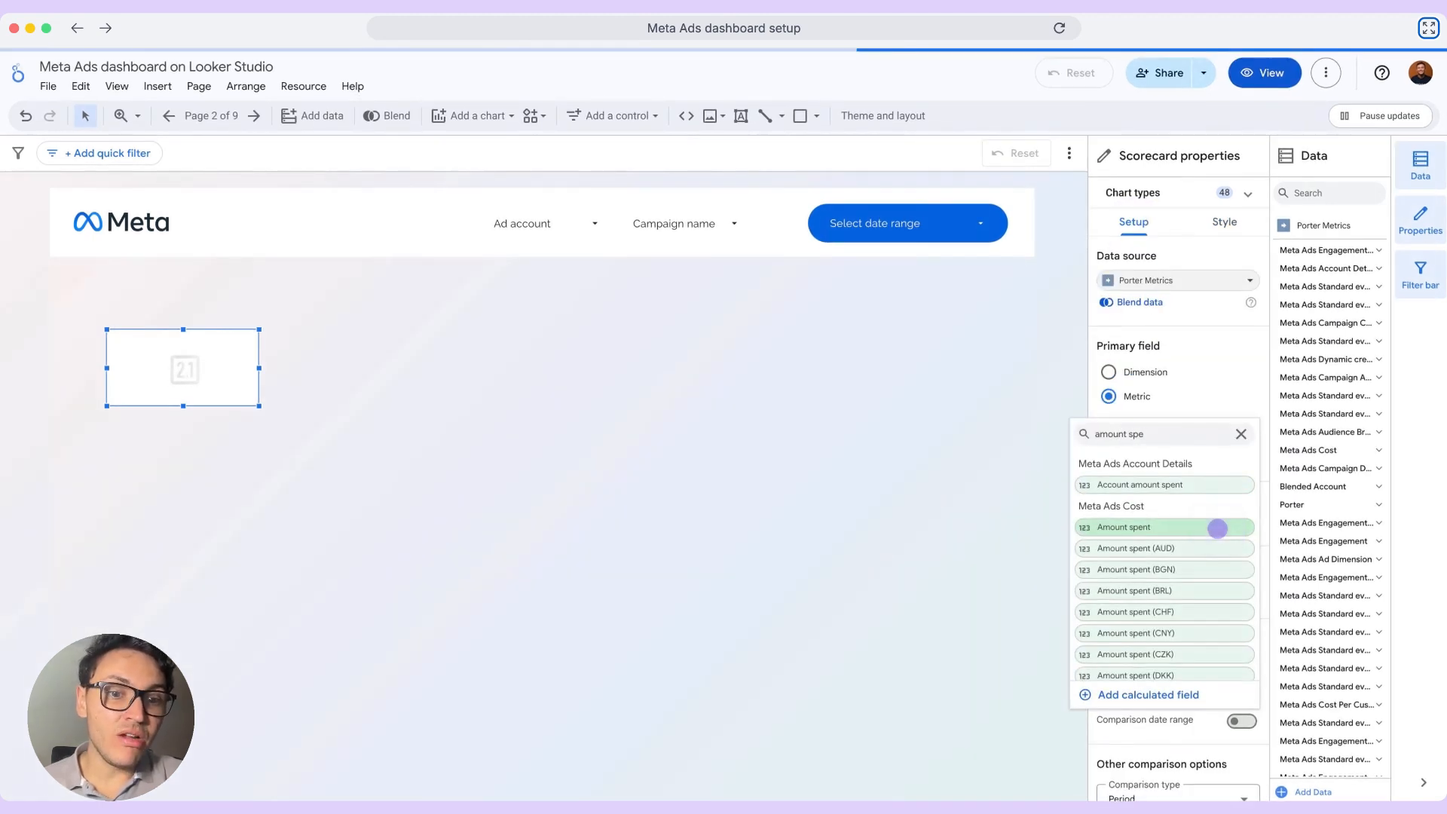
{"action": "left_click", "coordinate": [1217, 529]}
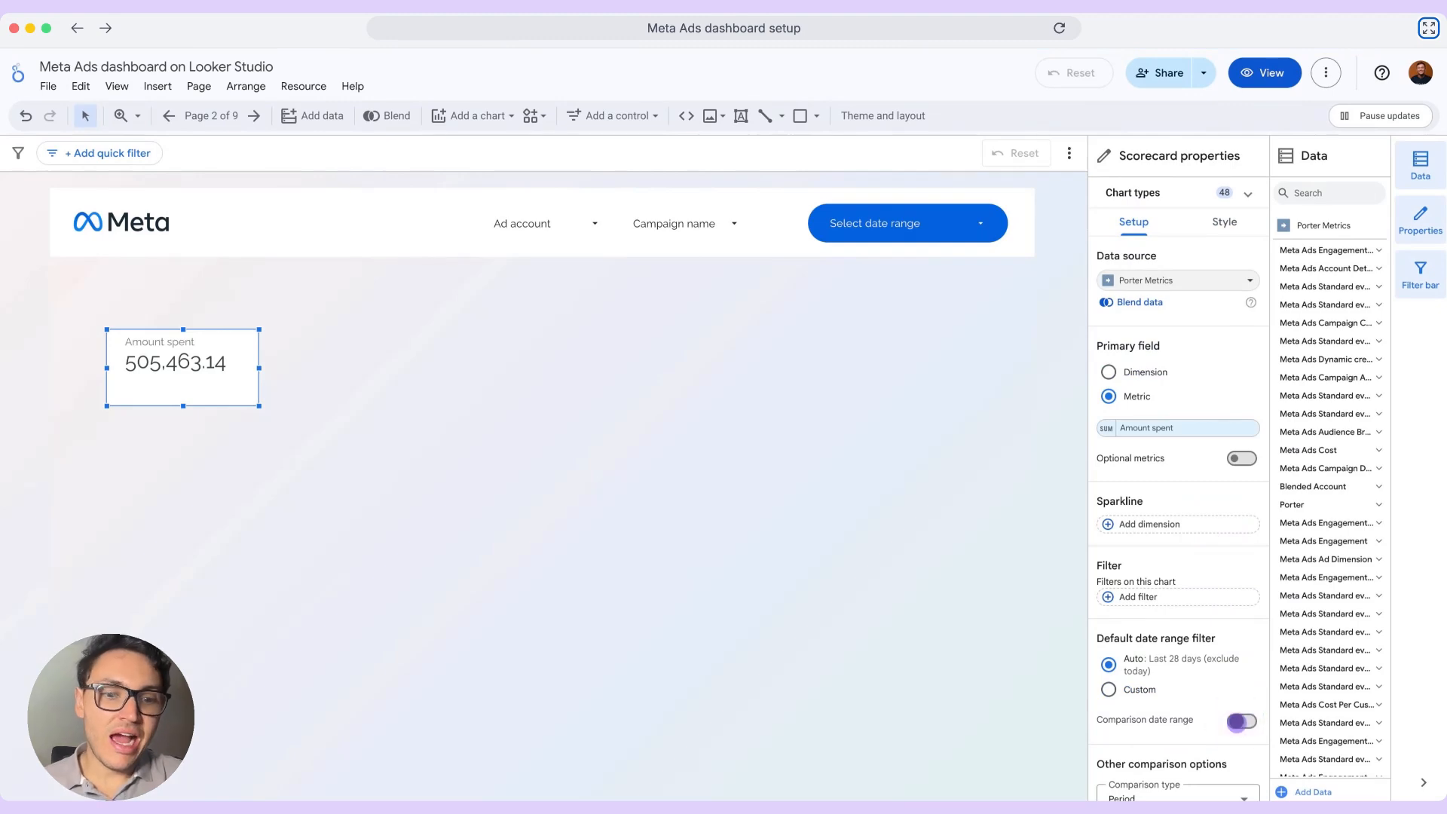
Enable the comparison date range on the Amount spent scorecard and set it to Previous period
{"action": "left_click", "coordinate": [1237, 721]}
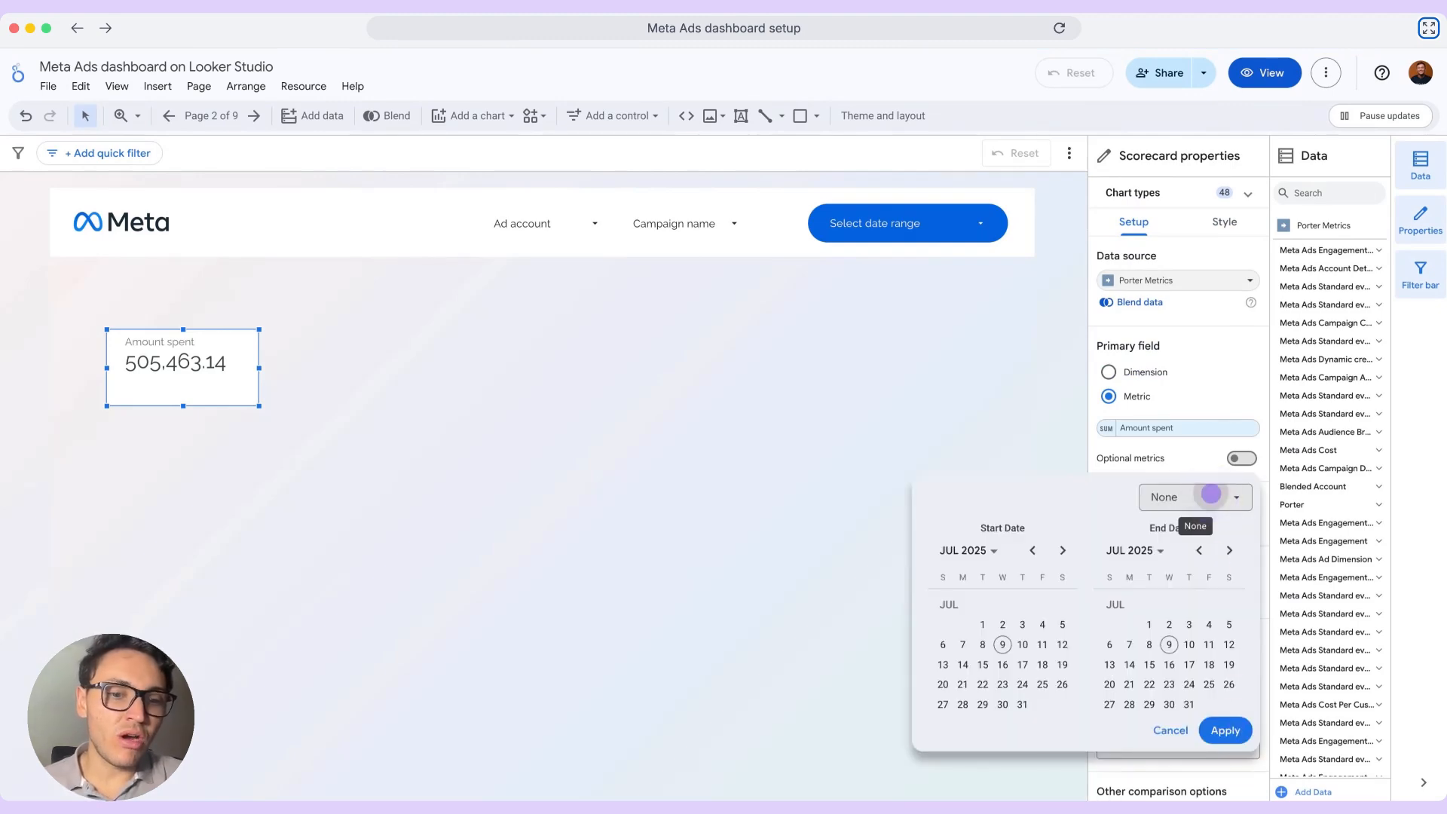
{"action": "left_click", "coordinate": [1211, 494]}
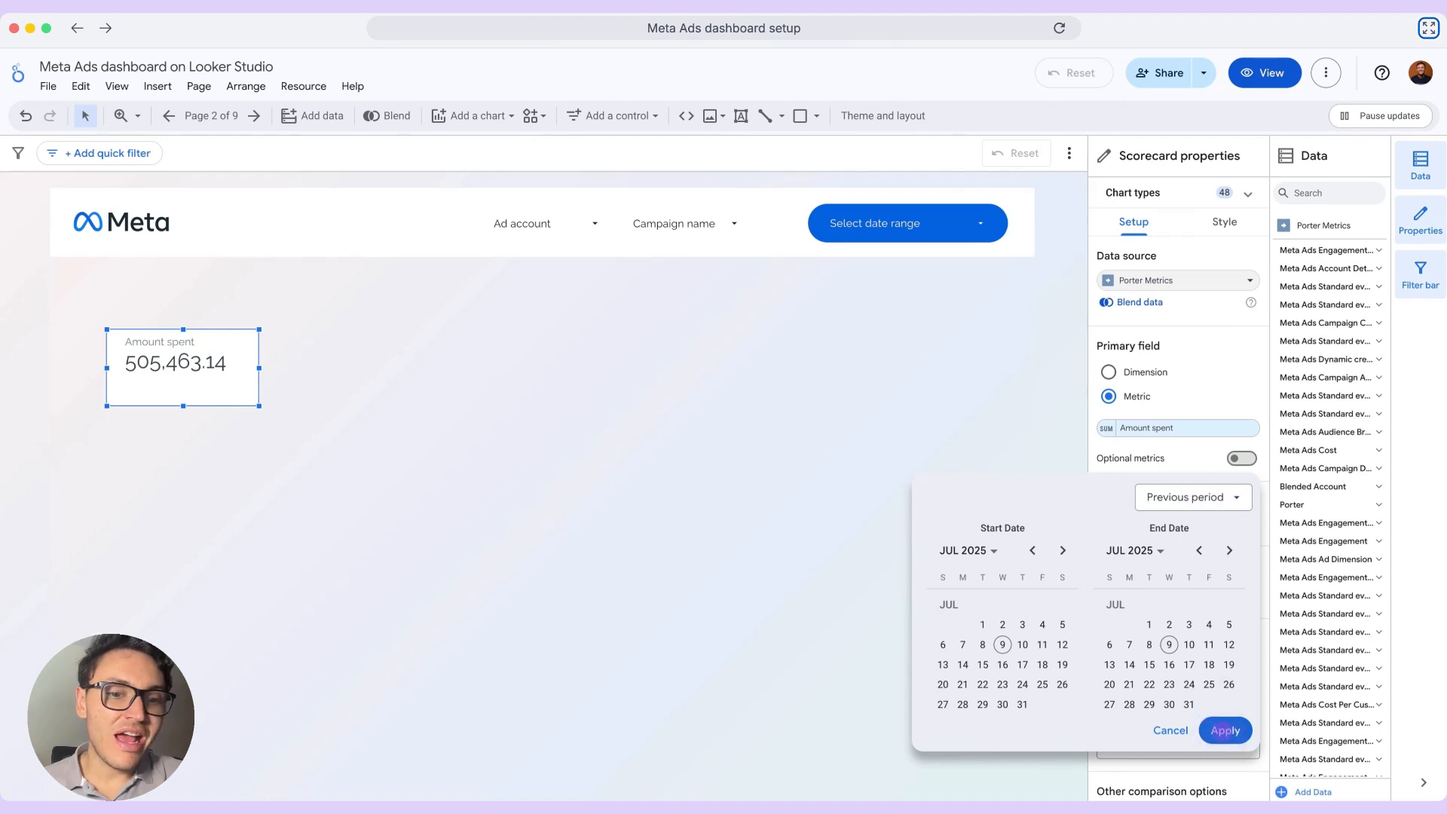
{"action": "left_click", "coordinate": [1225, 730]}
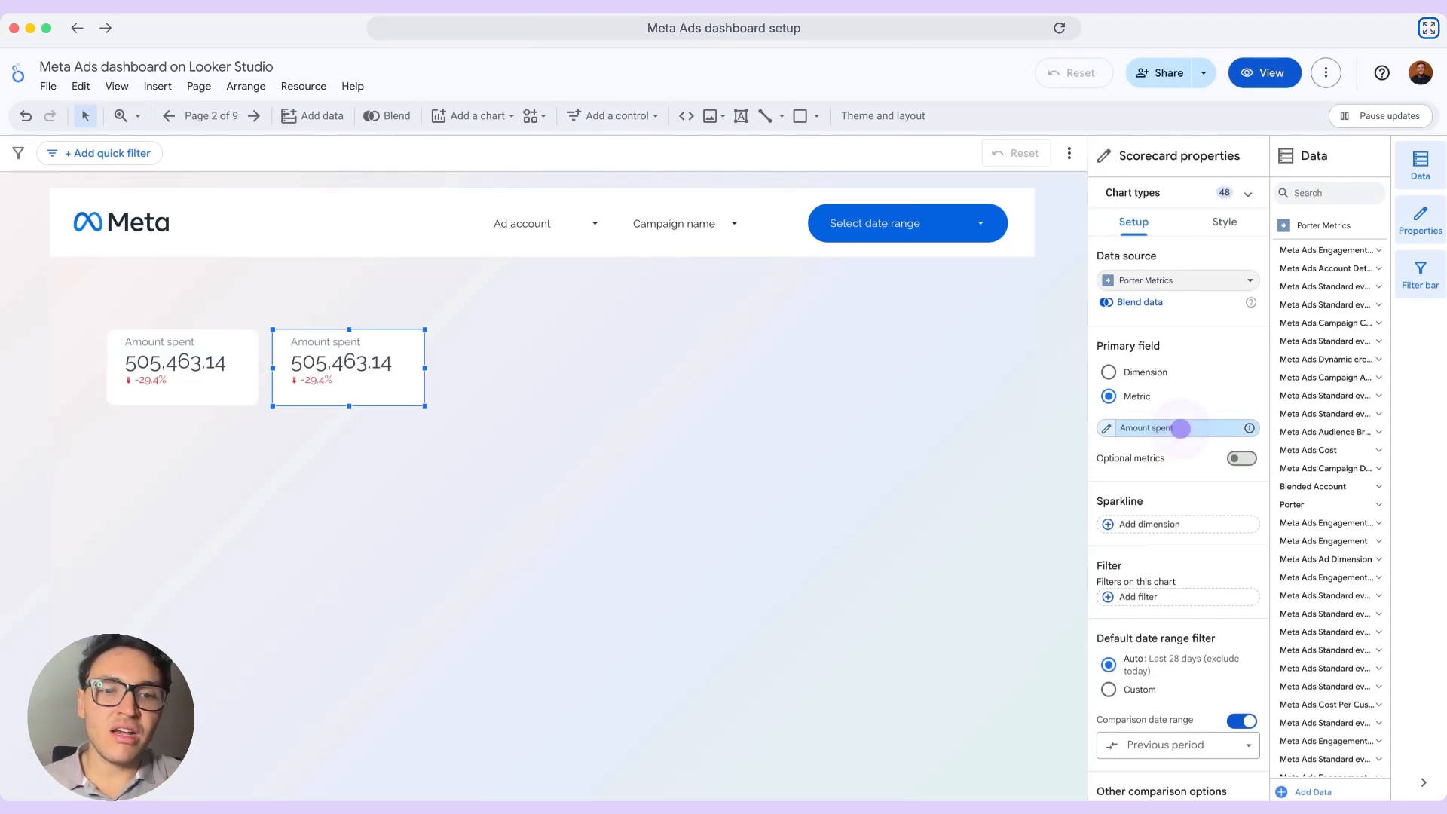
Duplicate the Amount spent scorecard beside the original and set the copy's metric to Link clicks
{"action": "left_click", "coordinate": [1181, 429]}
{"action": "type", "text": "link clicks"}
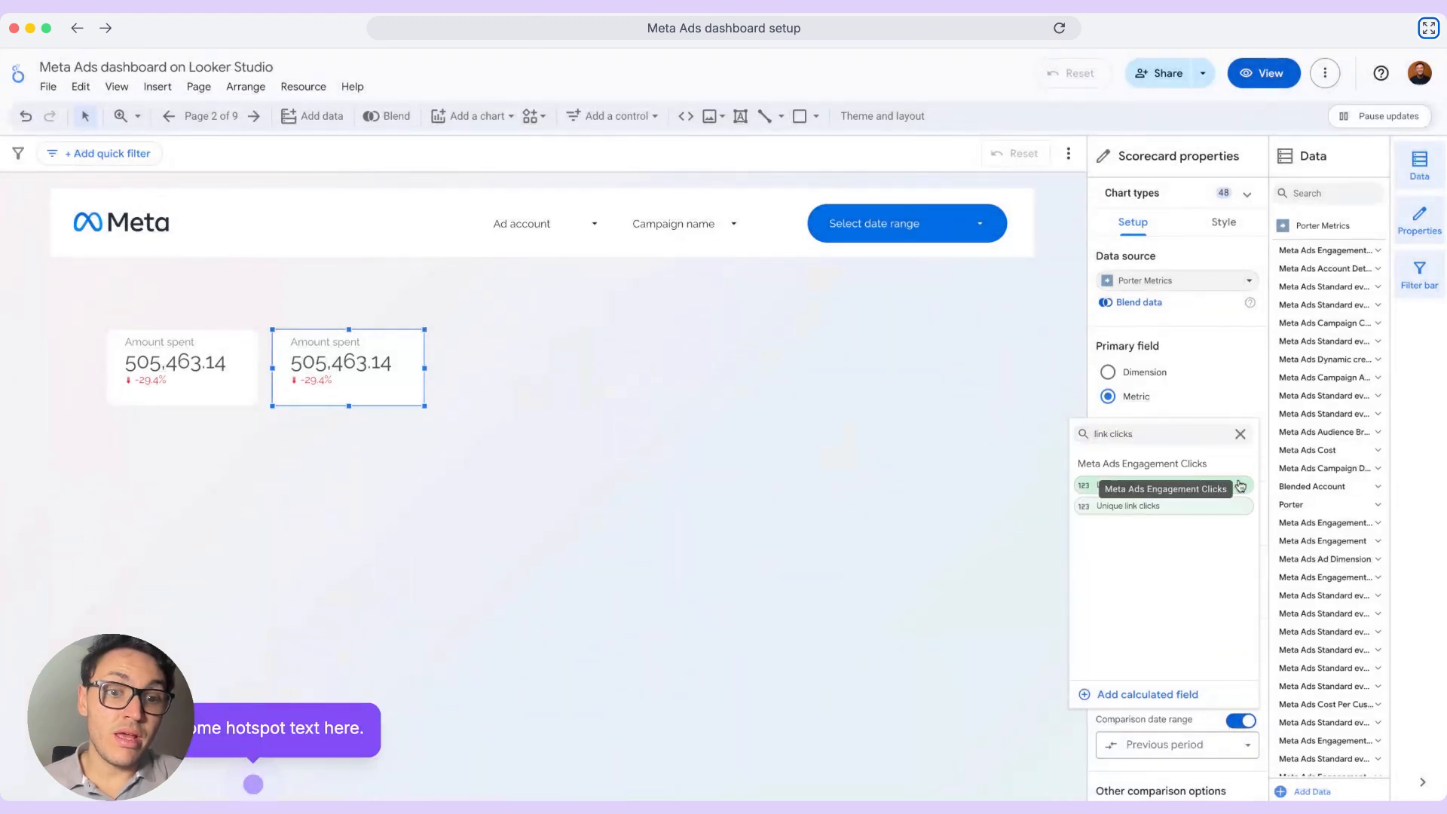
{"action": "left_click", "coordinate": [1181, 486]}
Duplicate the Link clicks scorecard to its right and set the copy's metric to Purchases
{"action": "left_click_drag", "start_coordinate": [368, 359], "coordinate": [534, 360]}
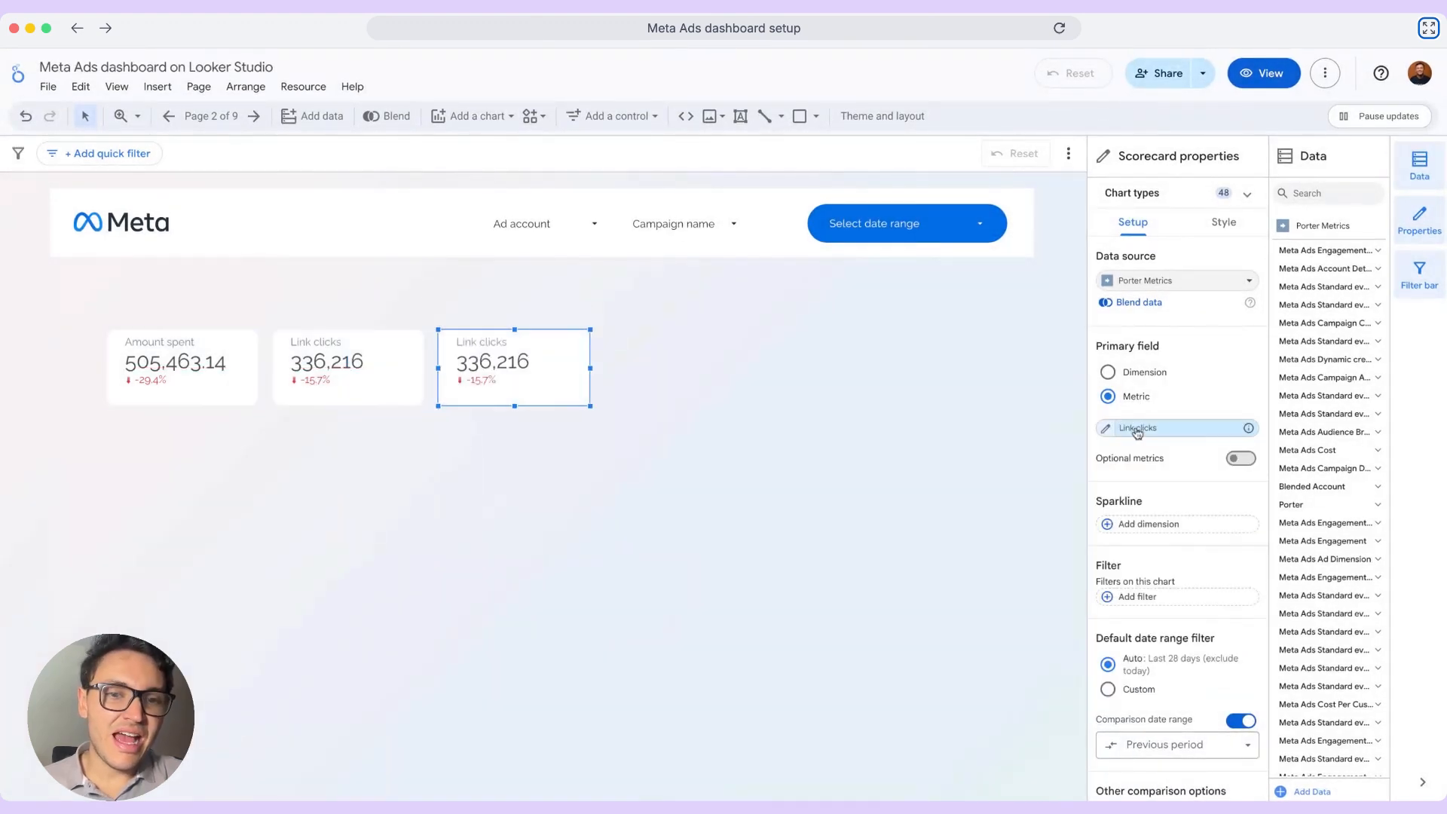
{"action": "left_click", "coordinate": [1138, 427]}
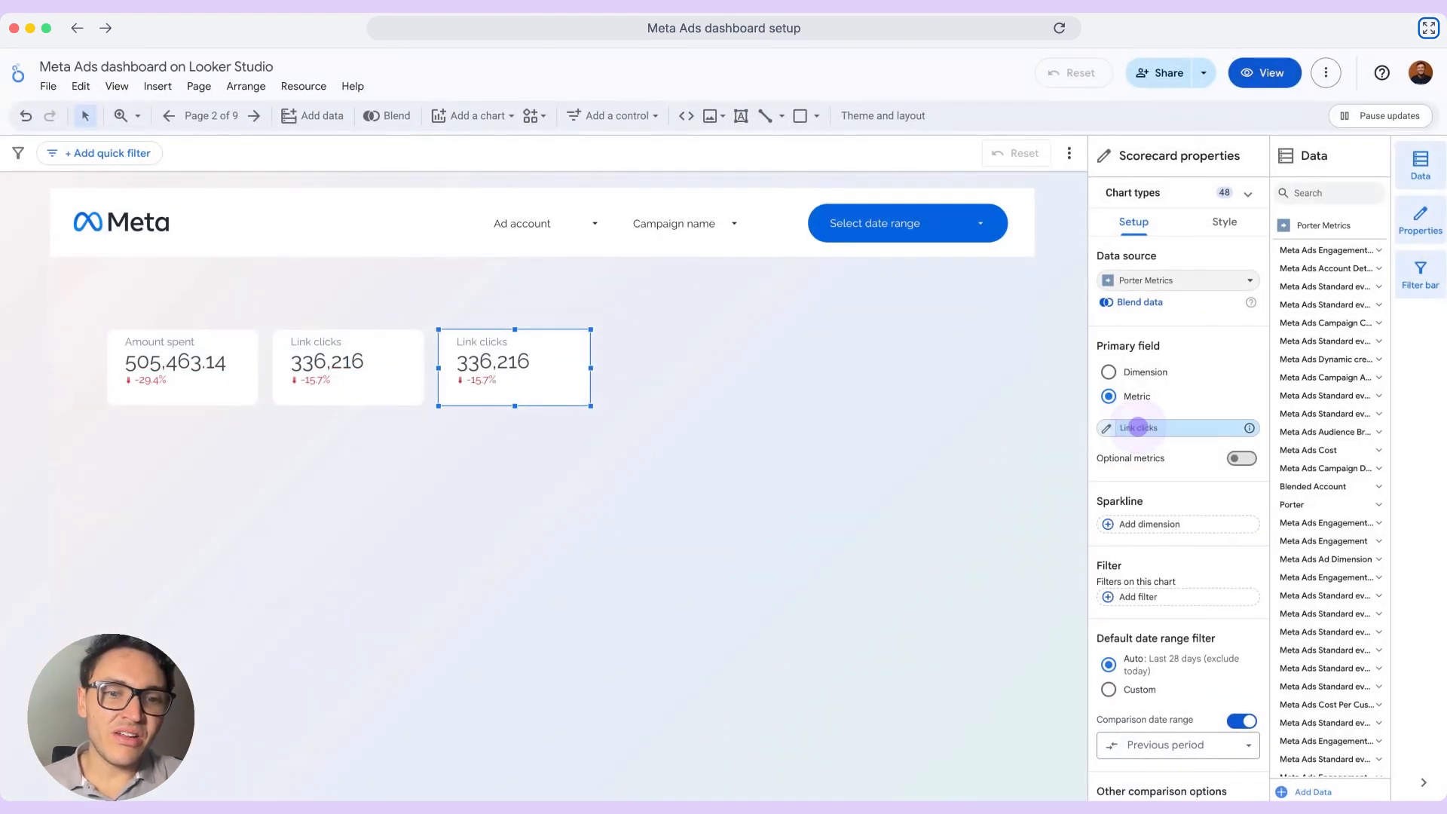
{"action": "type", "text": "purchas"}
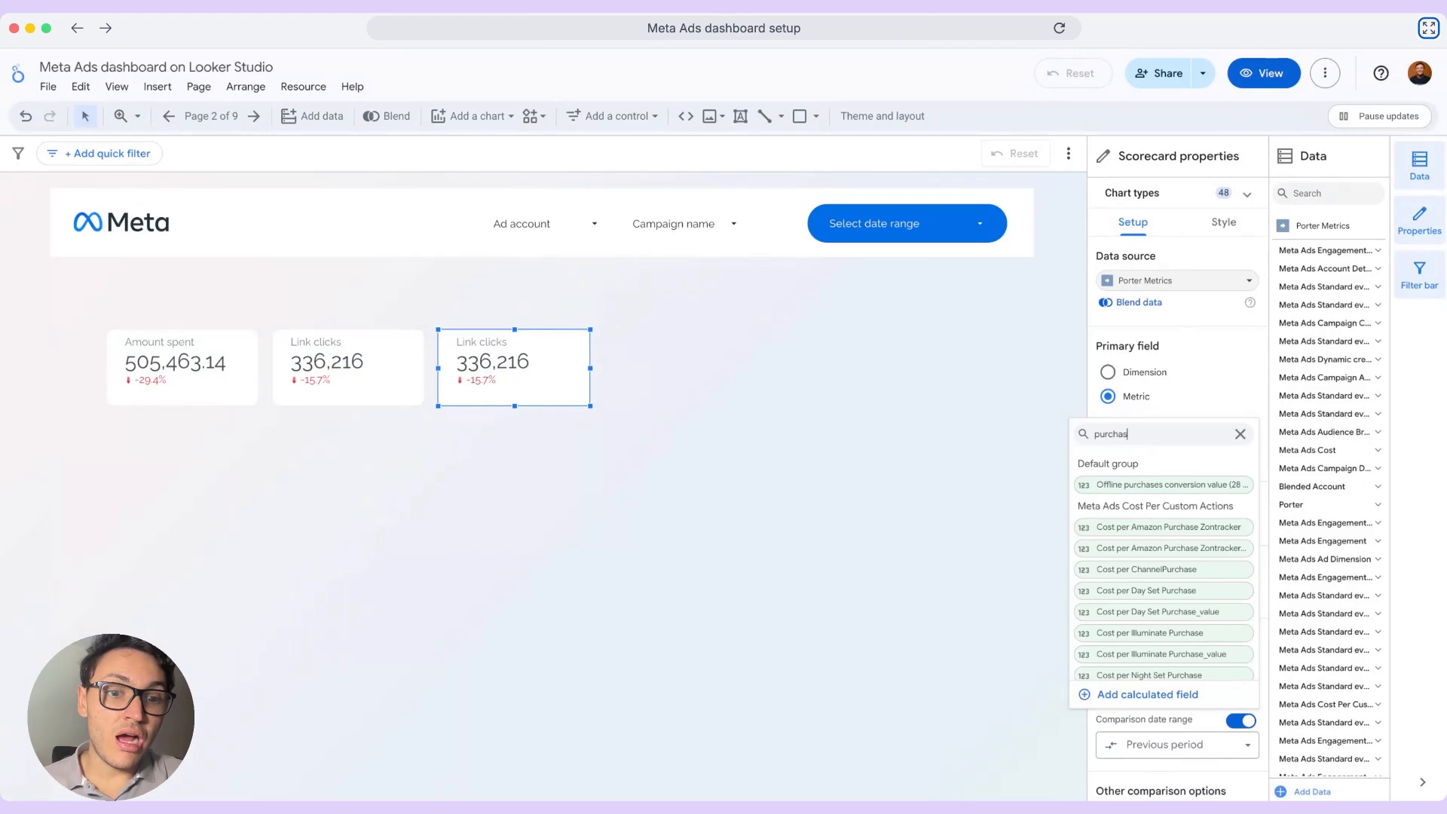
{"action": "type", "text": "es"}
{"action": "scroll", "coordinate": [1168, 551], "scroll_direction": "down", "scroll_amount": 3}
{"action": "left_click", "coordinate": [1169, 551]}
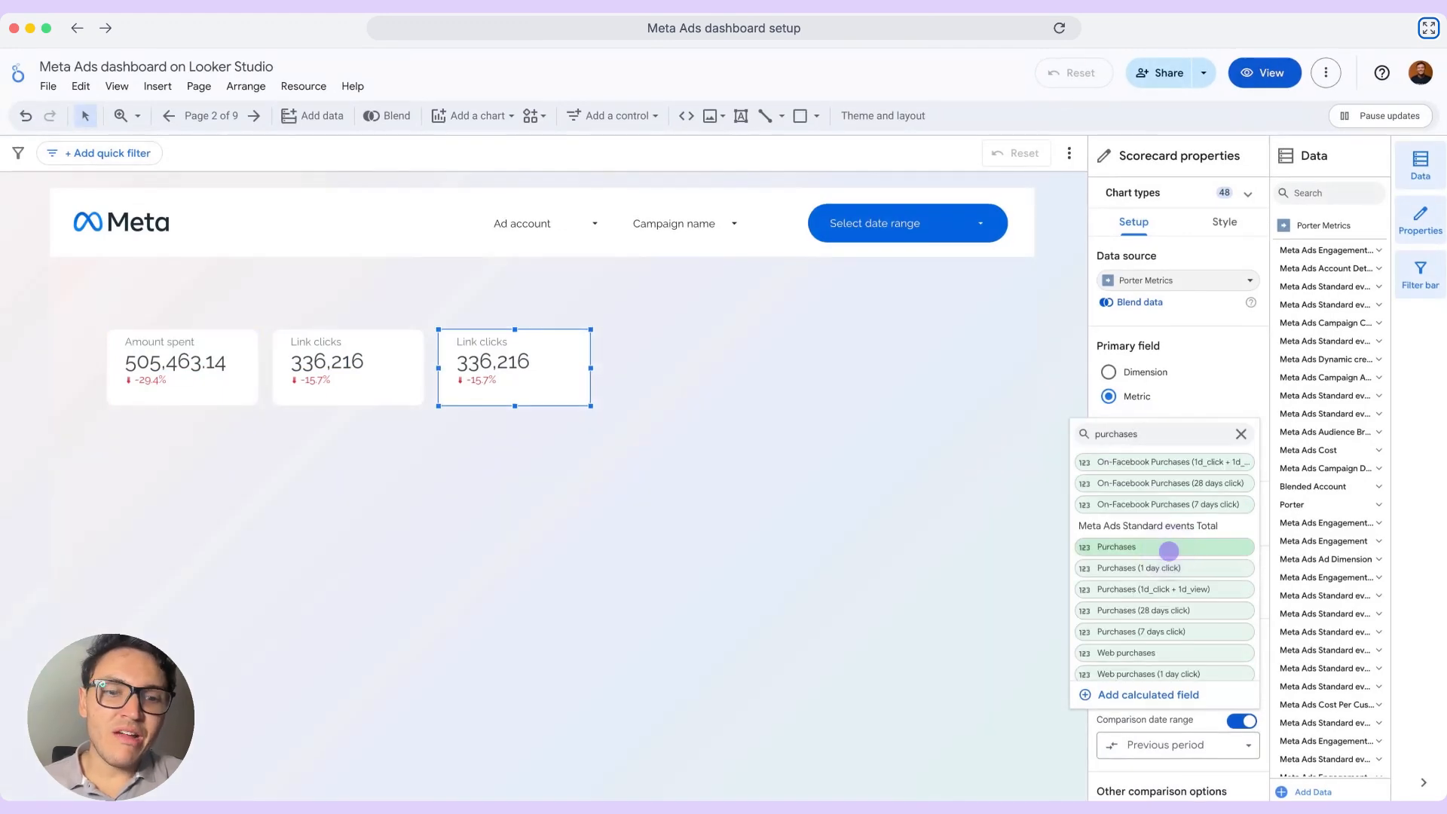
{"action": "left_click", "coordinate": [1169, 551]}
Duplicate the Purchases scorecard to its right and set the copy's metric to Purchase conversion value
{"action": "left_click_drag", "start_coordinate": [550, 356], "coordinate": [716, 357]}
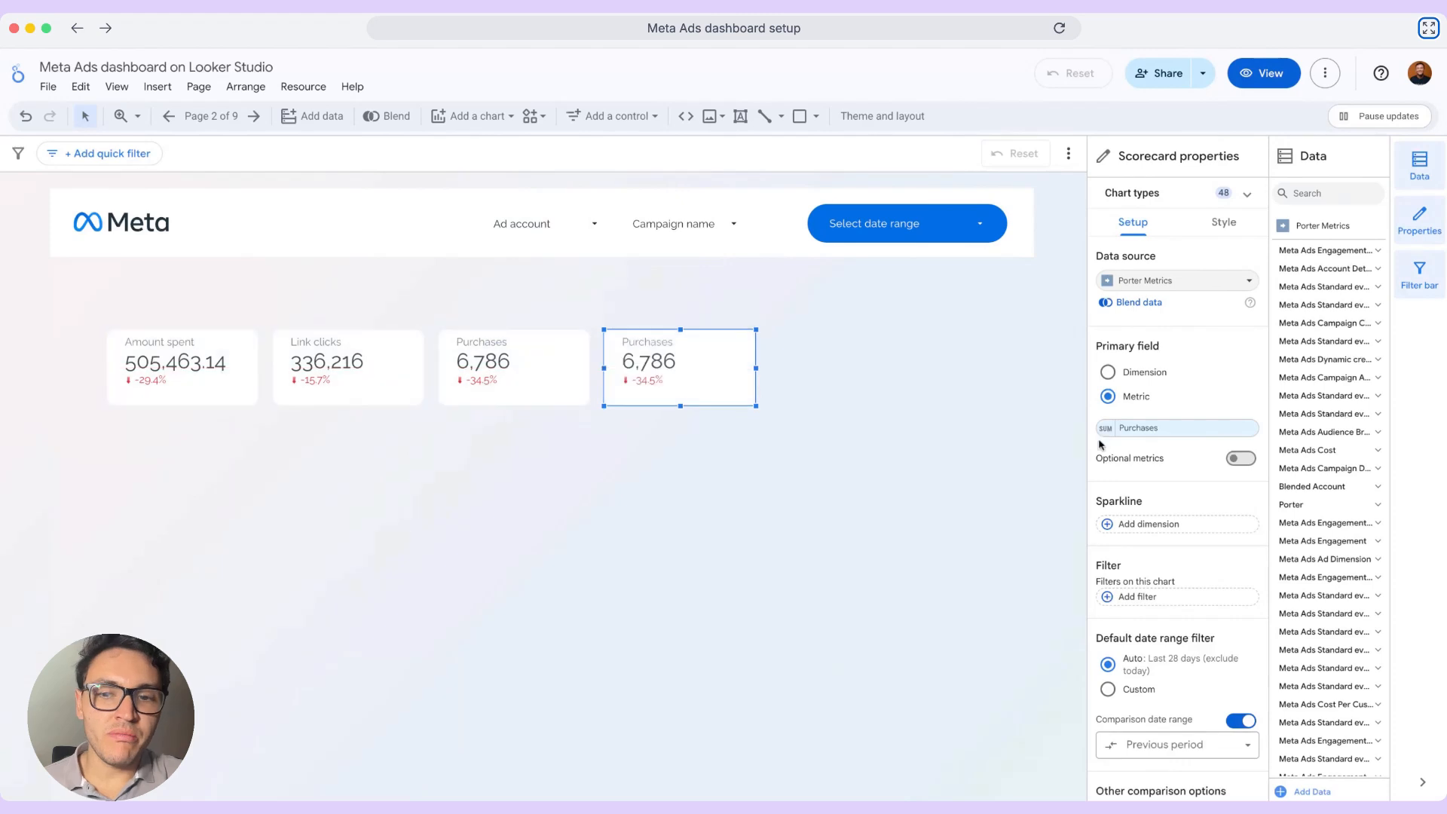
{"action": "left_click", "coordinate": [1136, 429]}
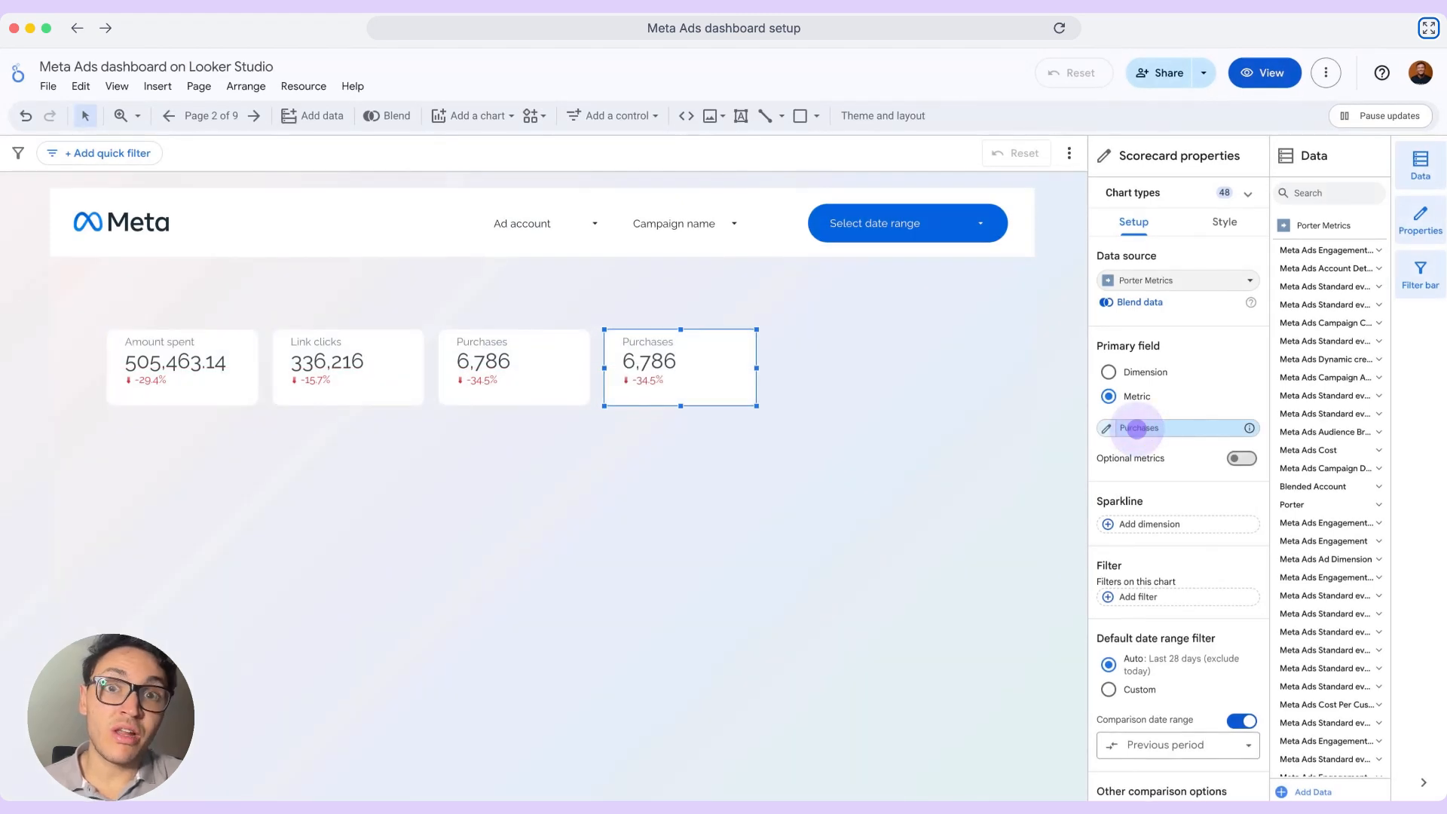
{"action": "left_click", "coordinate": [1137, 429]}
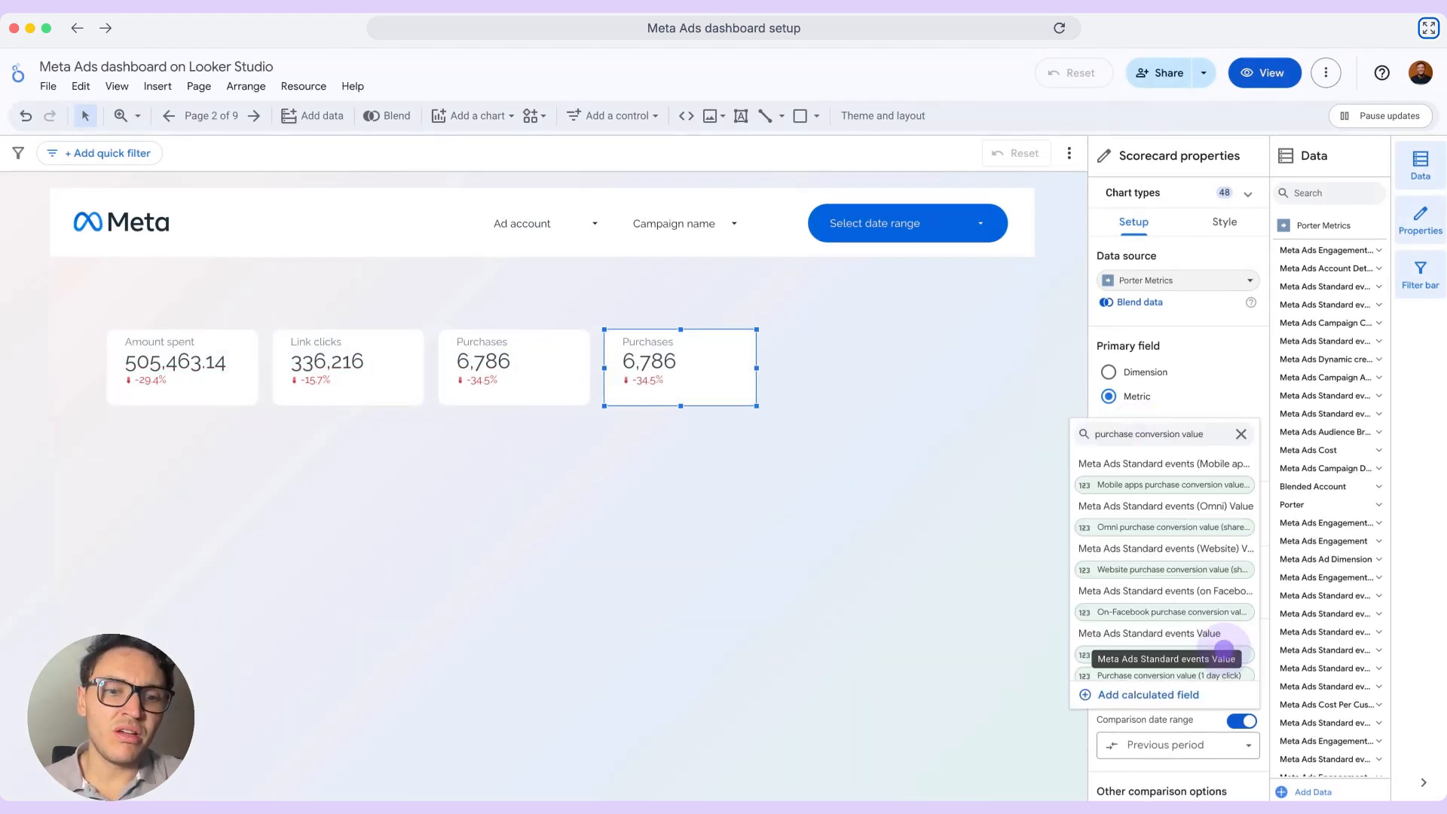
{"action": "left_click", "coordinate": [1224, 649]}
Duplicate the Purchase conversion value scorecard to its right and set the copy's metric to Purchase ROAS (Return on ad spend)
{"action": "left_click_drag", "start_coordinate": [681, 387], "coordinate": [846, 387]}
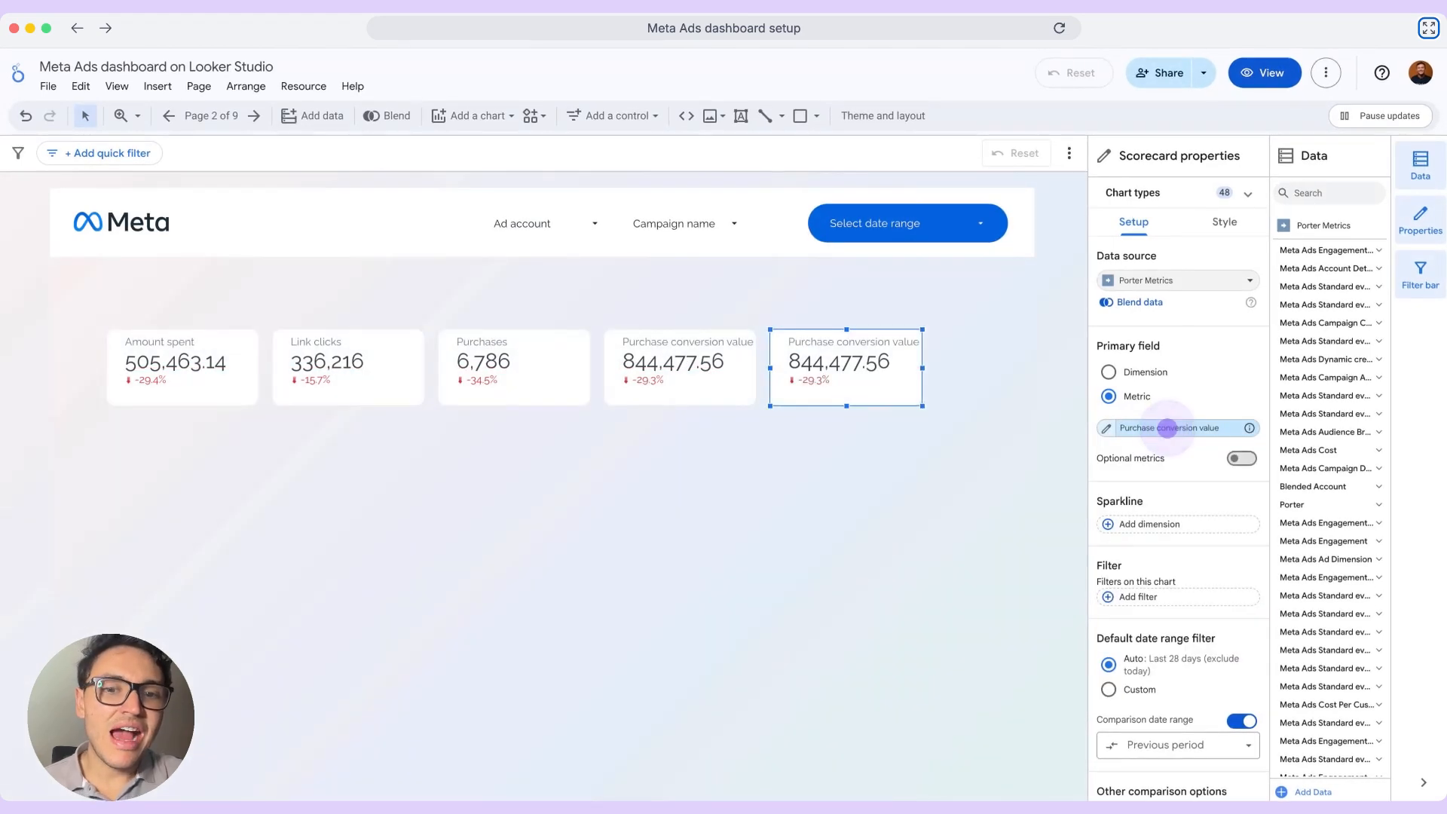
{"action": "left_click", "coordinate": [1168, 427]}
{"action": "type", "text": "roas"}
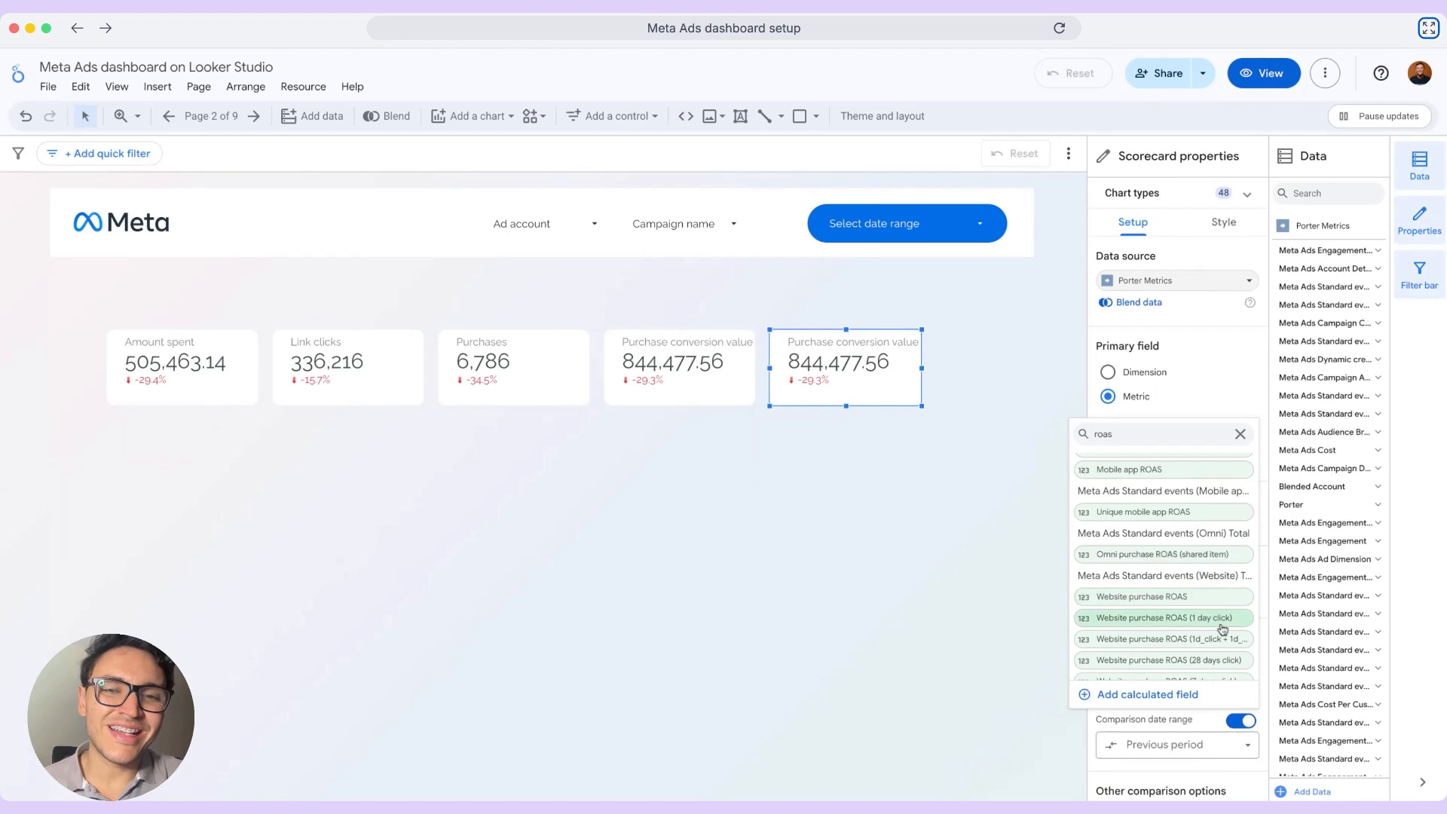
{"action": "scroll", "coordinate": [1223, 630], "scroll_direction": "down", "scroll_amount": 3}
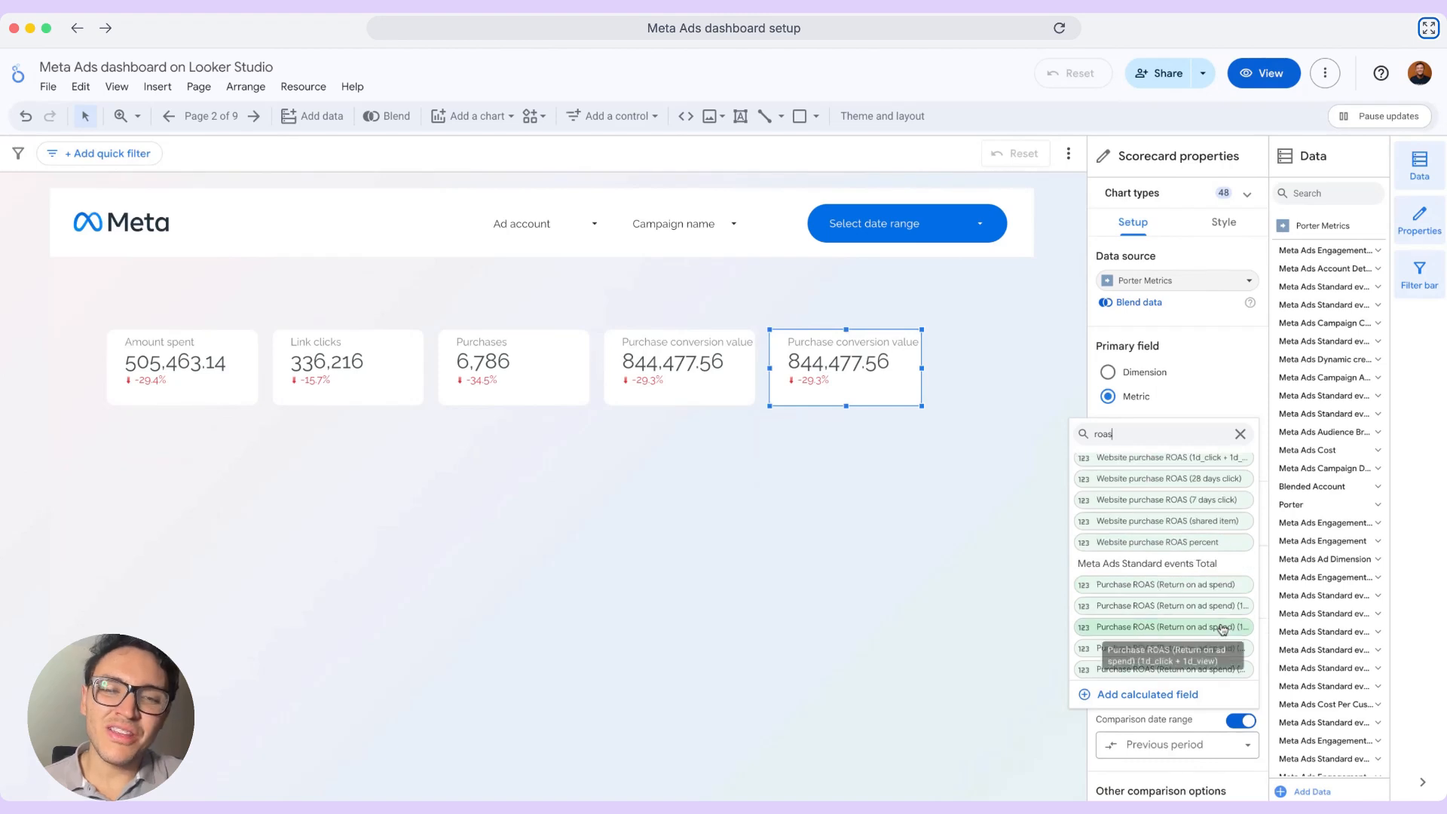
{"action": "scroll", "coordinate": [1222, 630], "scroll_direction": "up", "scroll_amount": 3}
{"action": "left_click", "coordinate": [1195, 585]}
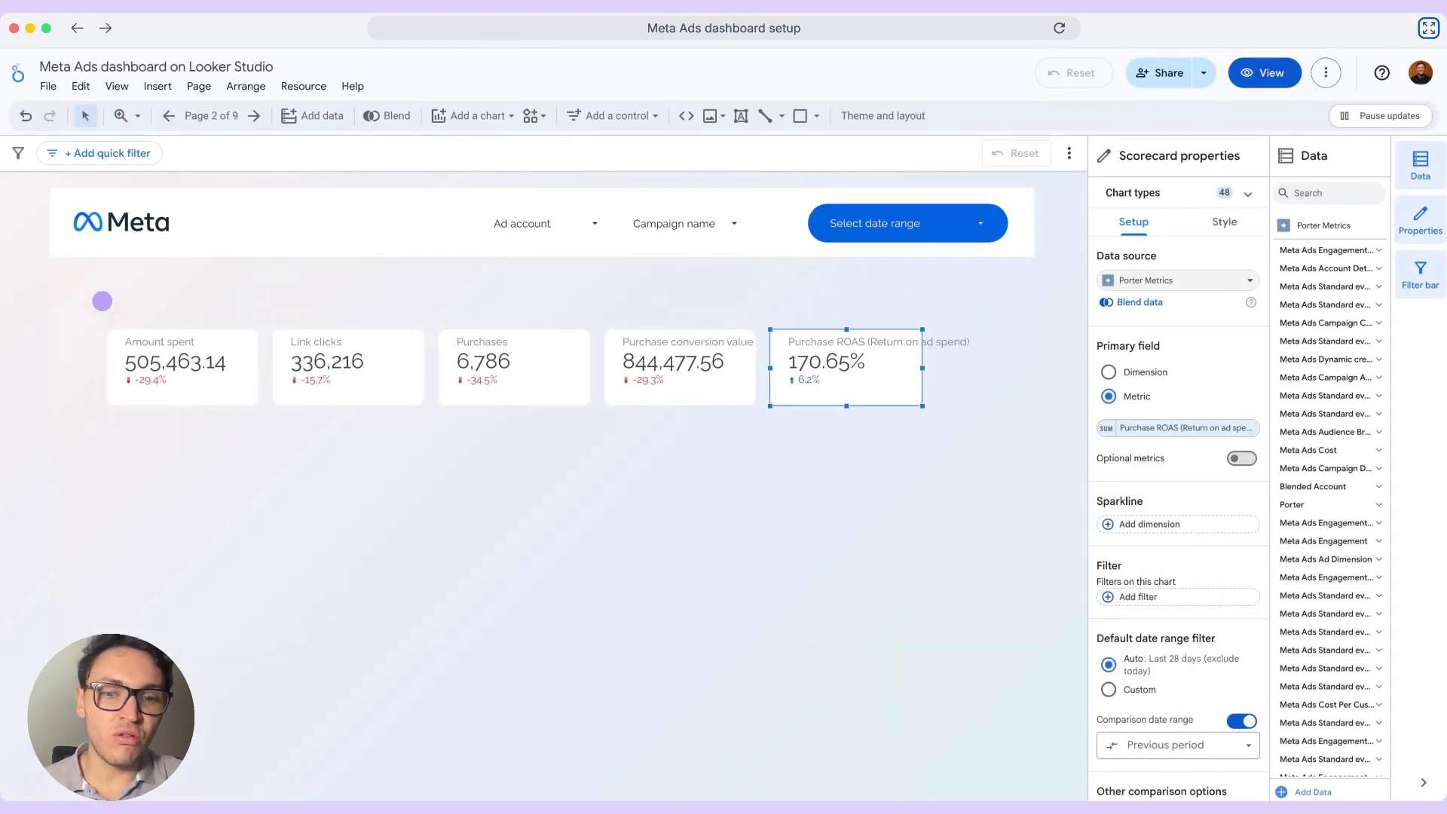
Select all five scorecards, widen them and space them evenly between the header's logo and date range control
{"action": "left_click_drag", "start_coordinate": [96, 297], "coordinate": [1008, 368]}
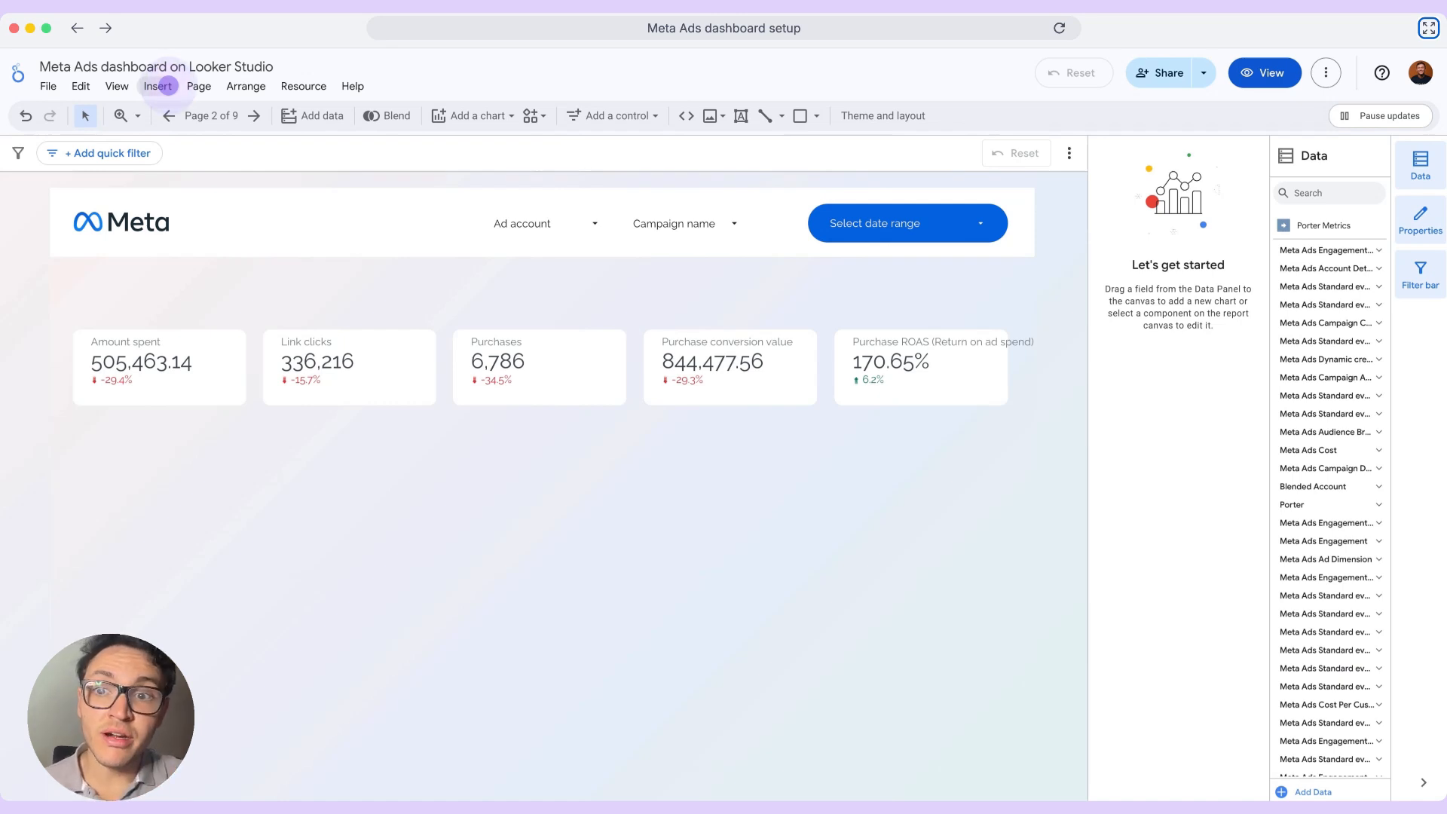
Draw a time series chart directly beneath the row of scorecards, spanning its full width
{"action": "left_click", "coordinate": [161, 86]}
{"action": "left_click", "coordinate": [189, 115]}
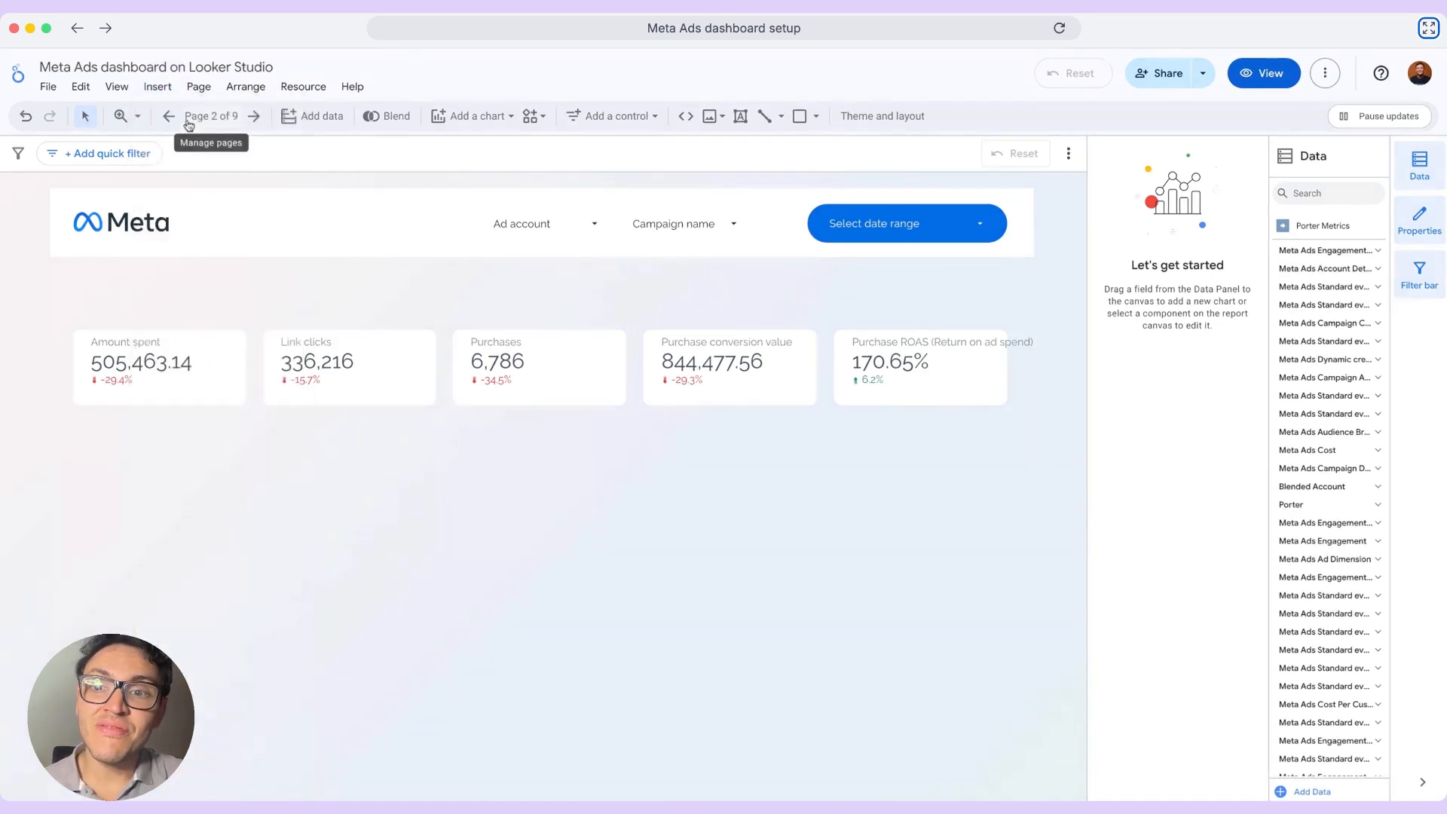
{"action": "left_click_drag", "start_coordinate": [73, 422], "coordinate": [859, 685]}
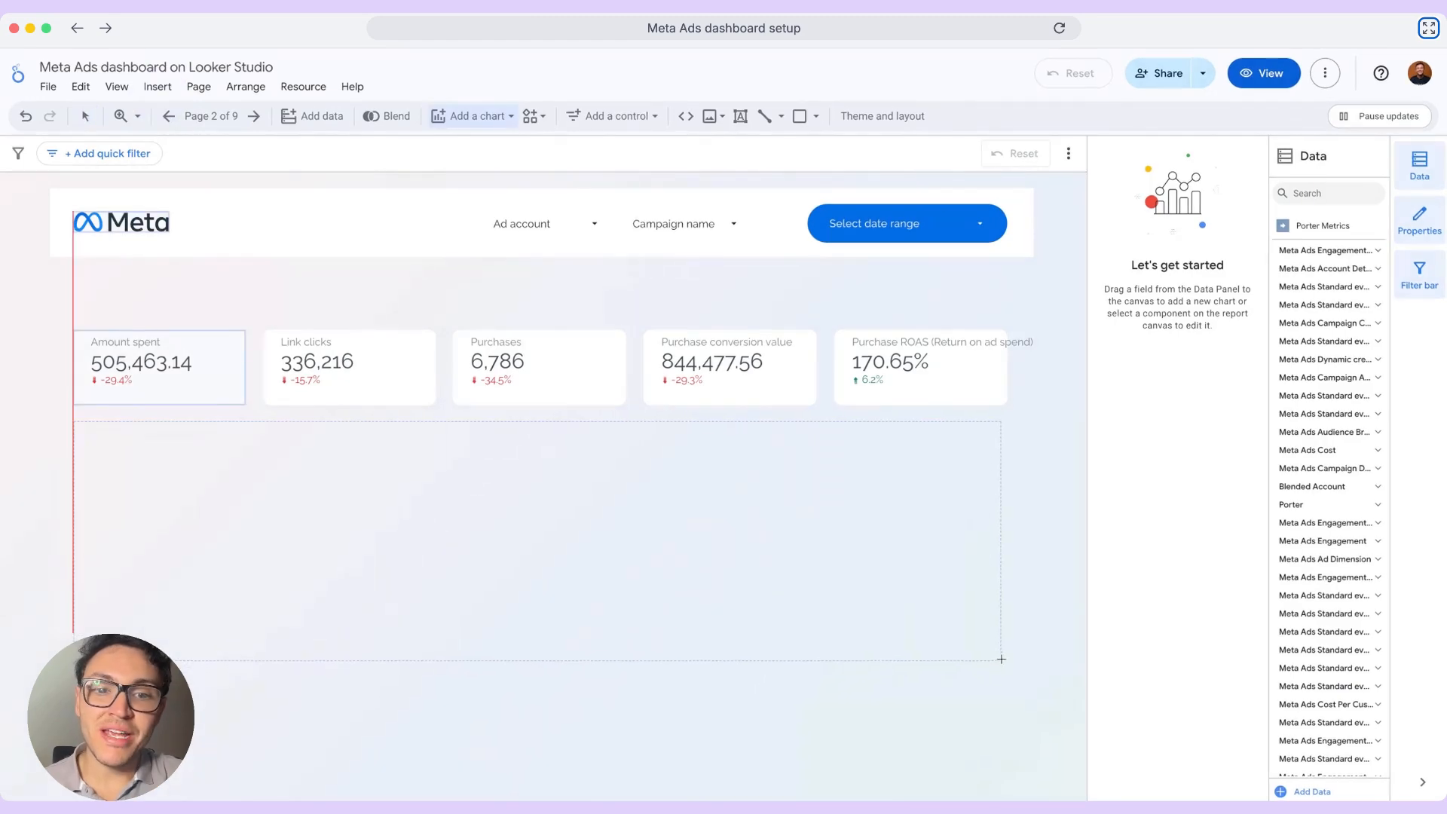
{"action": "left_click_drag", "start_coordinate": [1010, 665], "coordinate": [1021, 686]}
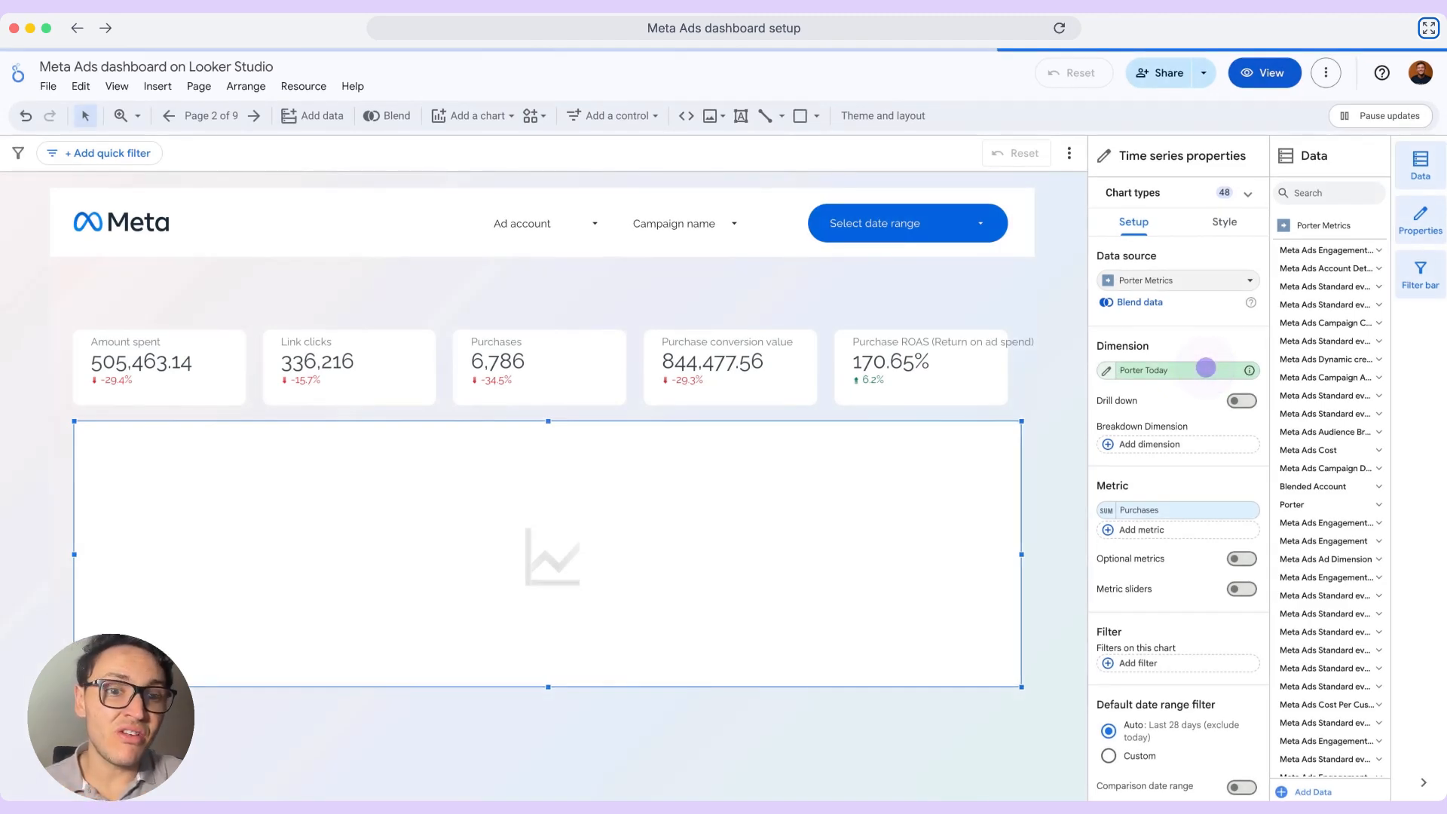
Set the time series chart's dimension to Date from the Meta Ads Time group
{"action": "left_click", "coordinate": [1206, 368]}
{"action": "type", "text": "date"}
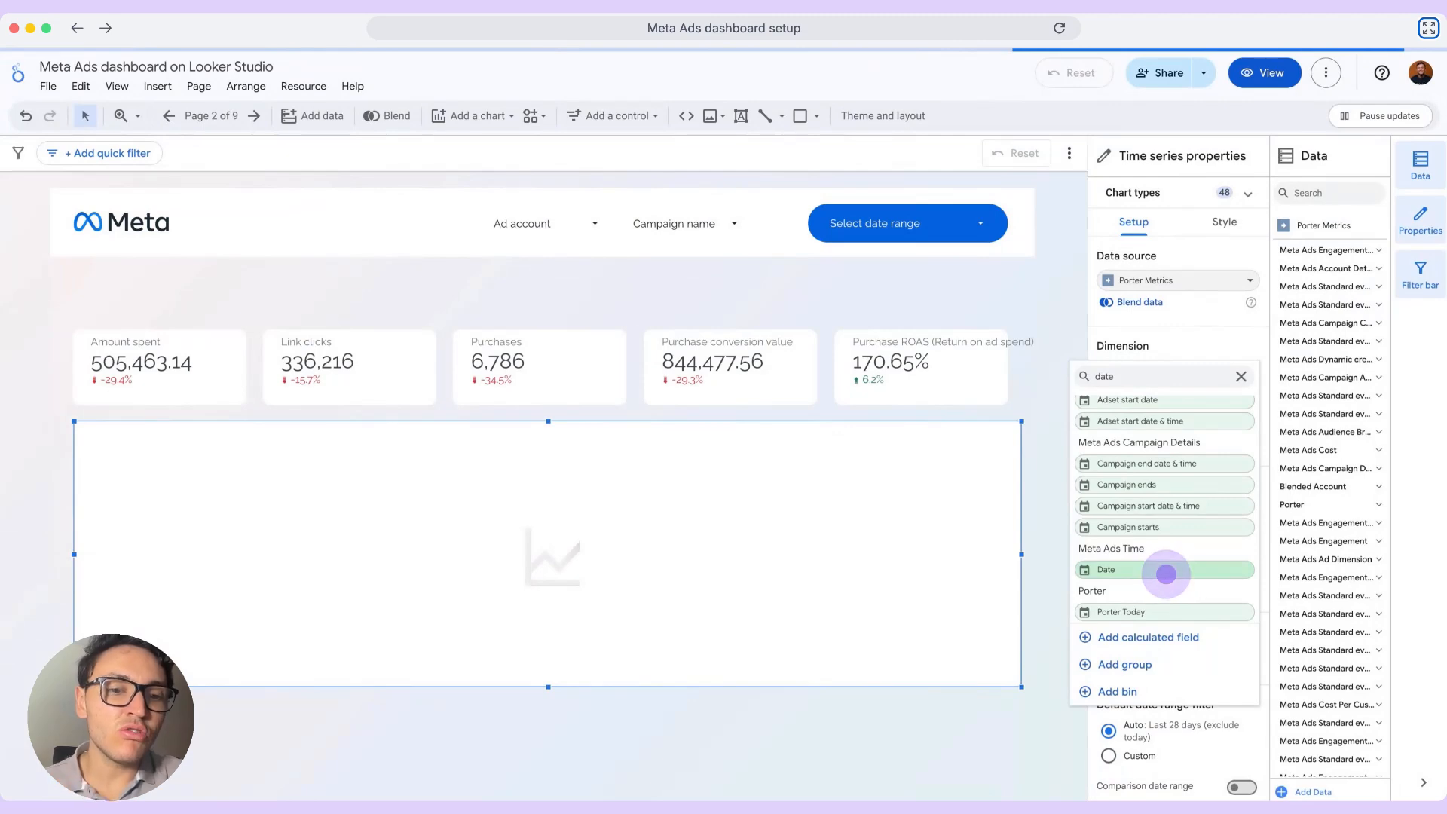
{"action": "left_click", "coordinate": [1166, 573]}
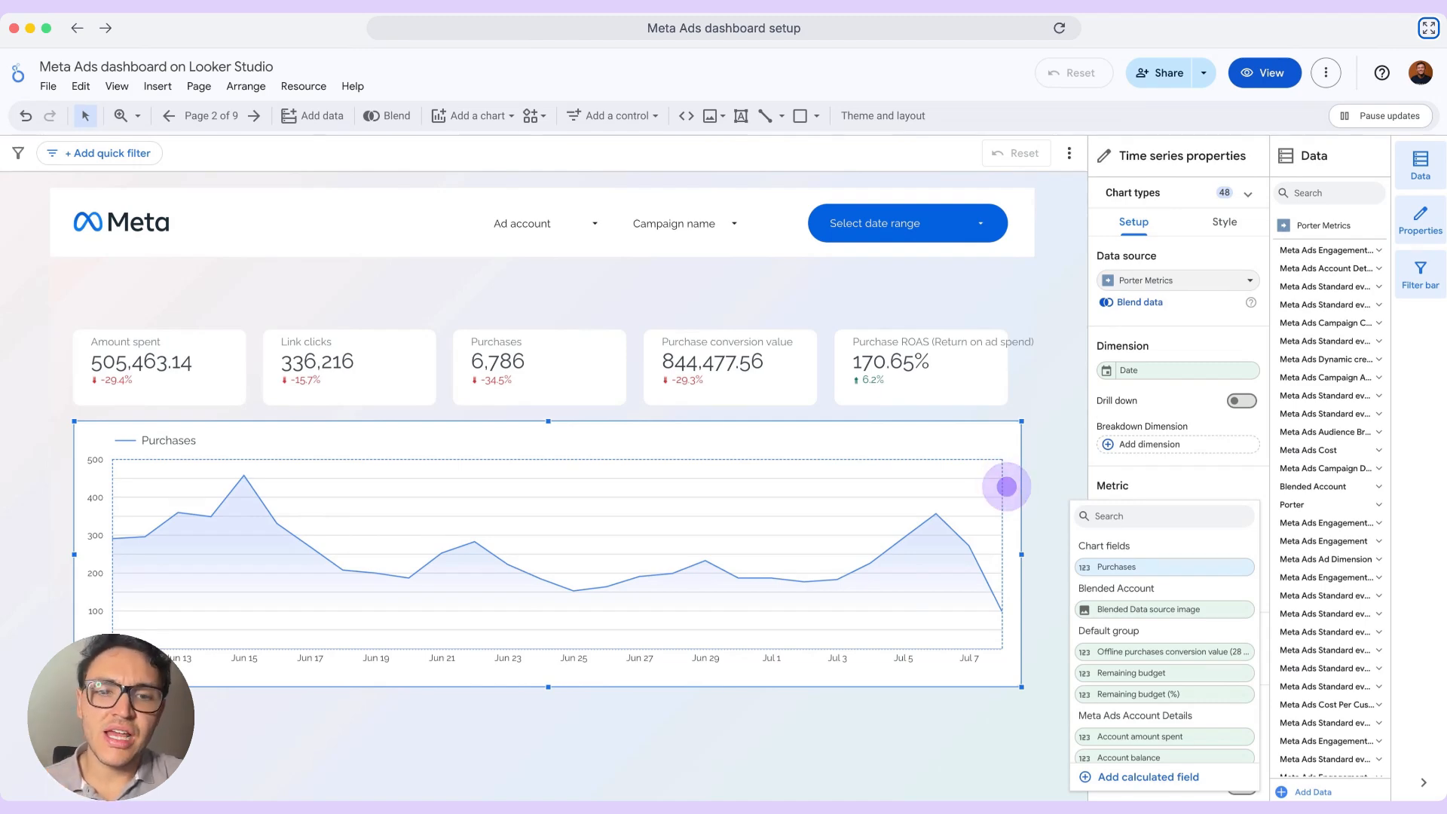
Draw a table beneath the time series chart, matching the chart's full width
{"action": "scroll", "coordinate": [571, 281], "scroll_direction": "down", "scroll_amount": 4}
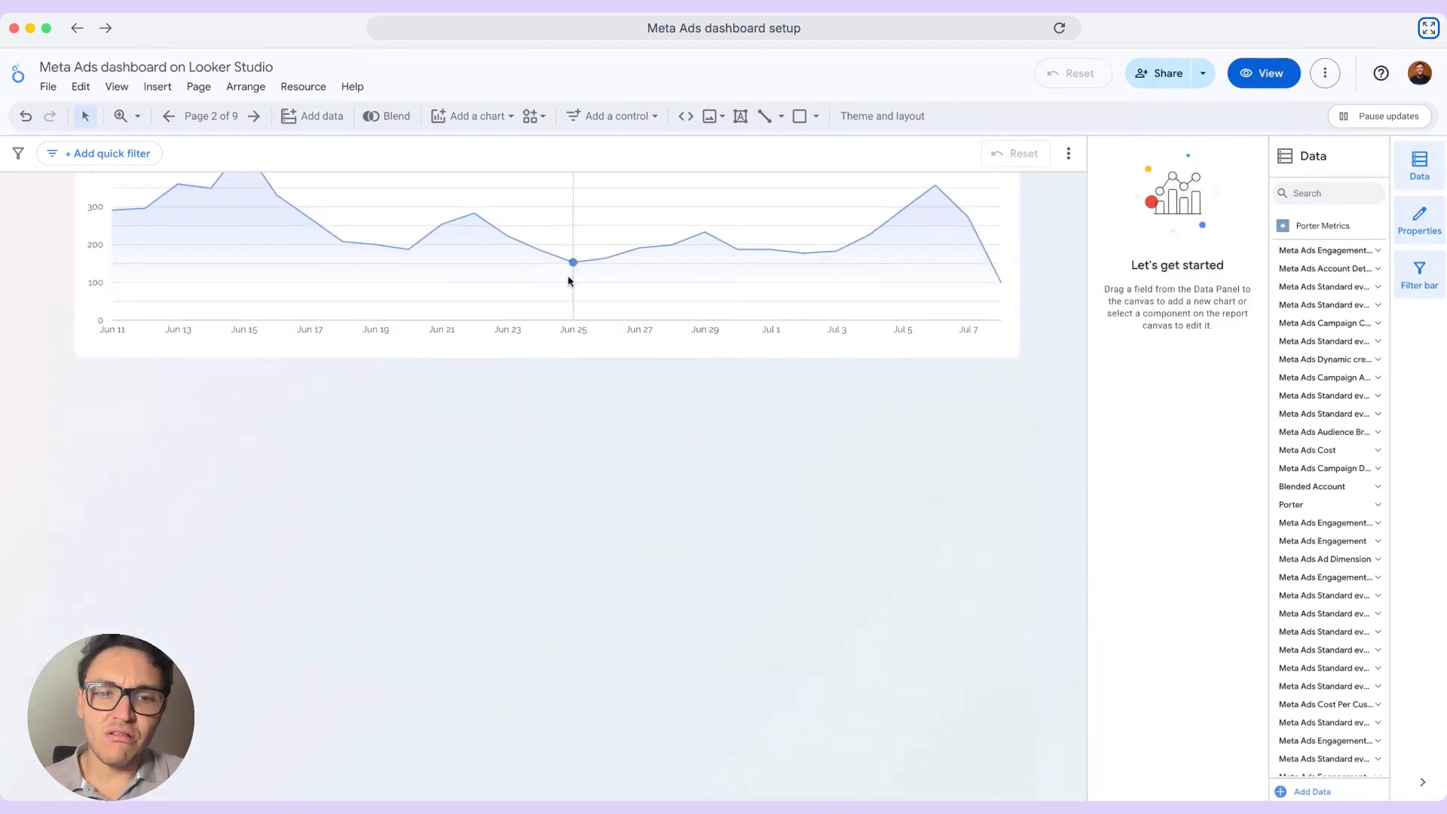
{"action": "scroll", "coordinate": [572, 281], "scroll_direction": "up", "scroll_amount": 2}
{"action": "scroll", "coordinate": [572, 281], "scroll_direction": "down", "scroll_amount": 2}
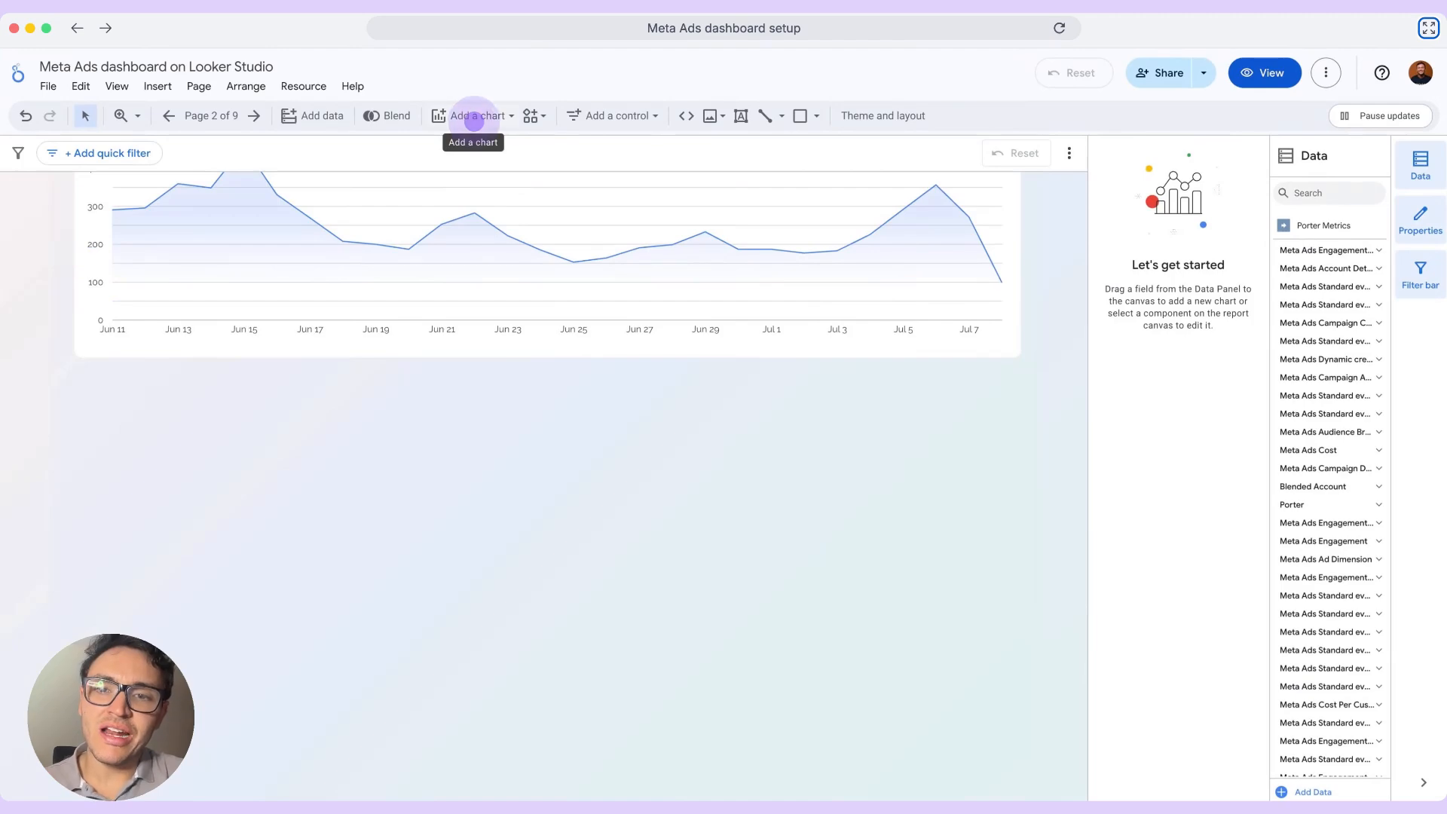
{"action": "left_click_drag", "start_coordinate": [73, 382], "coordinate": [1019, 534]}
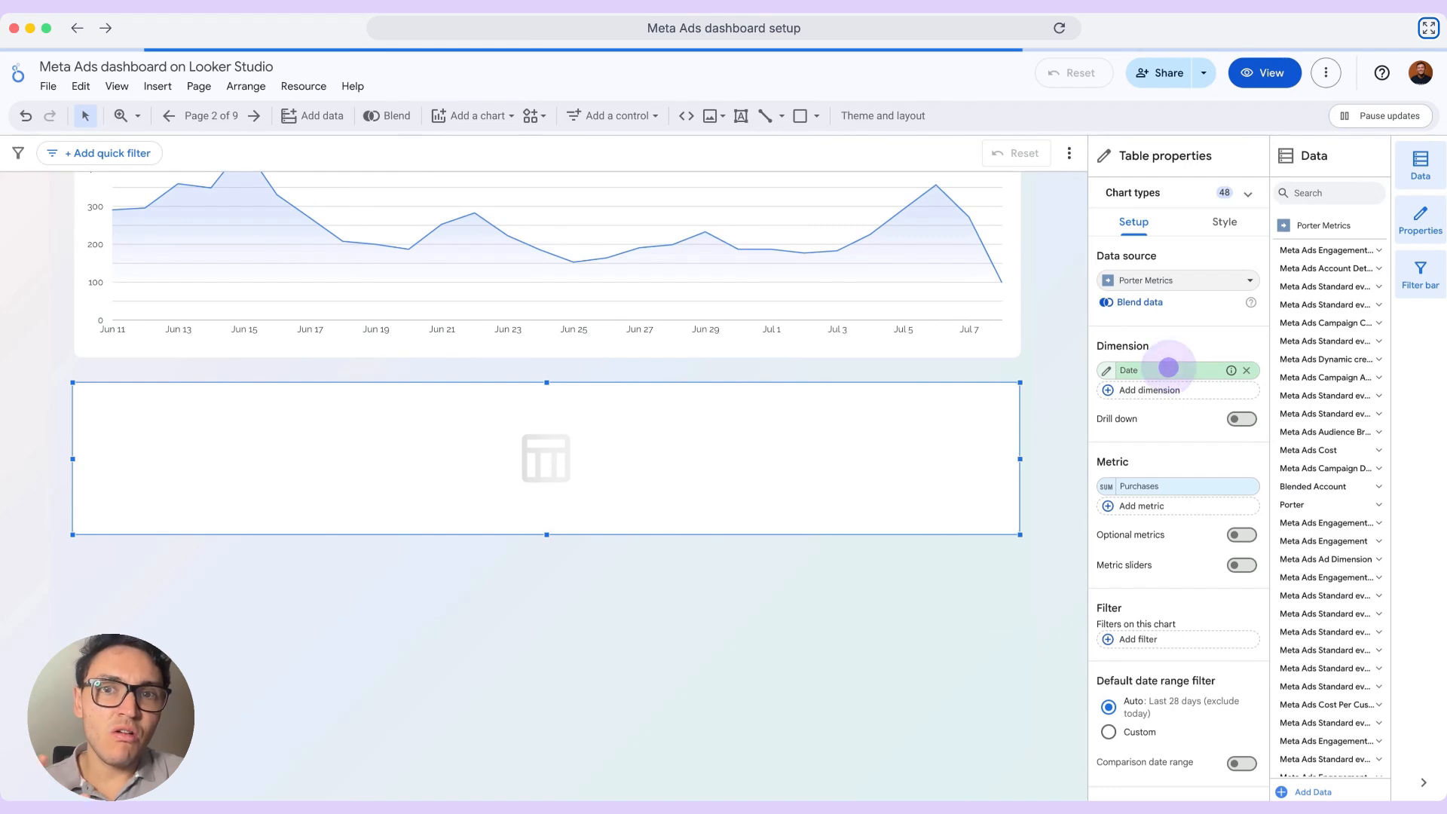
Replace the new table's dimension with Campaign name from the Meta Ads Campaign Details group
{"action": "left_click", "coordinate": [1168, 367]}
{"action": "type", "text": "campaign nam"}
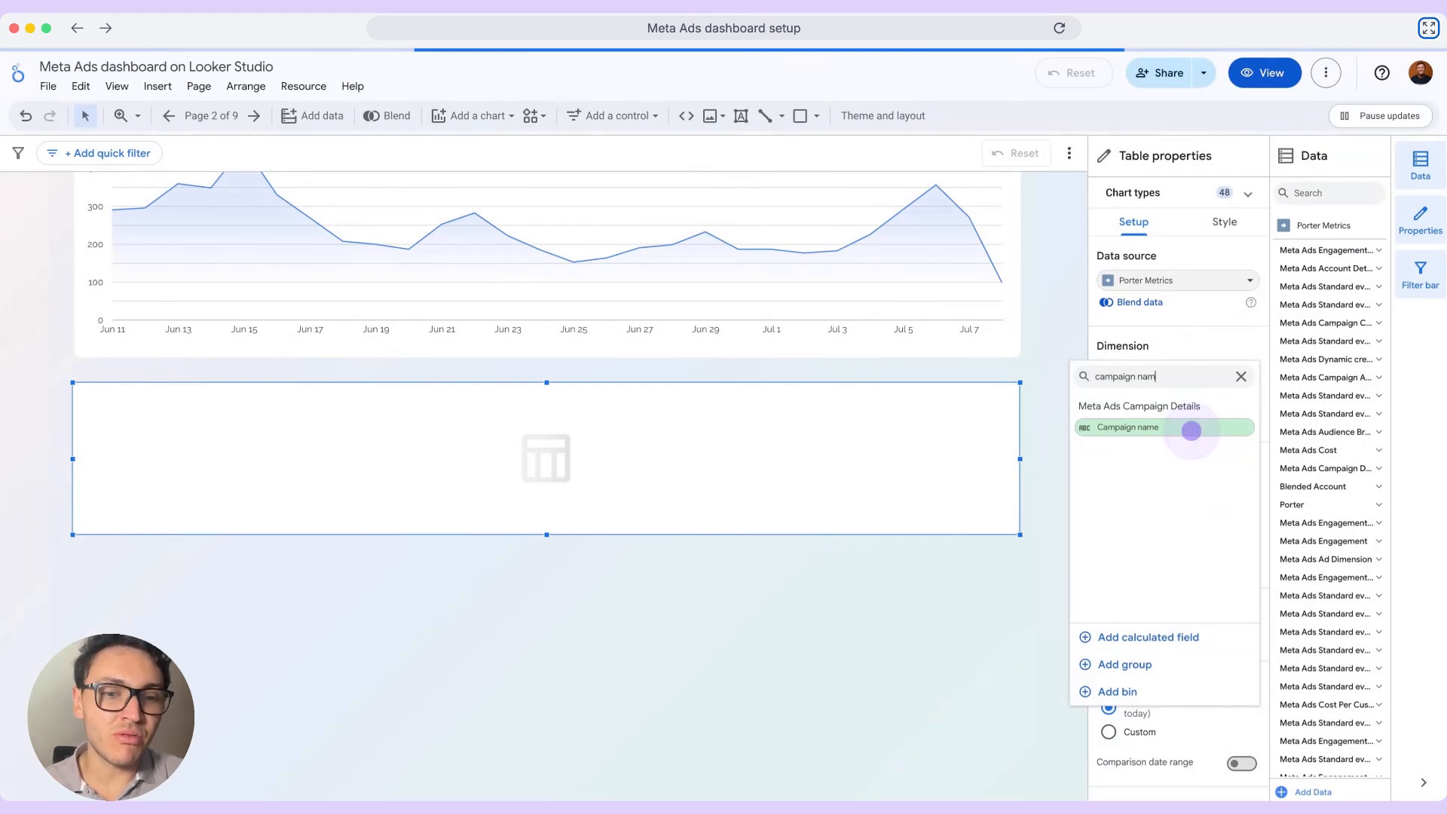
{"action": "left_click", "coordinate": [1192, 429]}
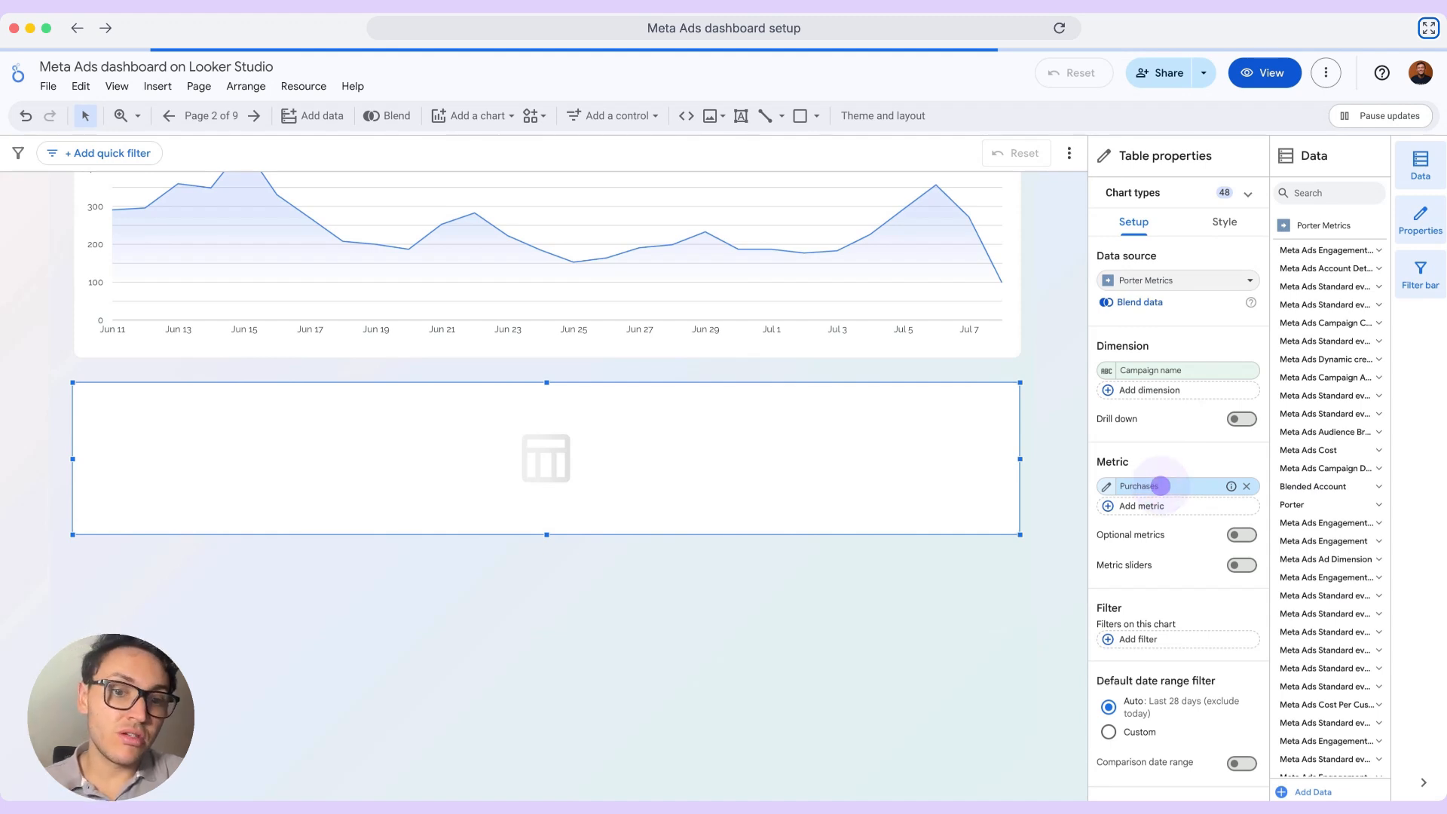
Set the campaign table's metrics to Amount spent from Meta Ads Cost, Link clicks, and Purchases from Meta Ads Standard events Total
{"action": "left_click", "coordinate": [1160, 486]}
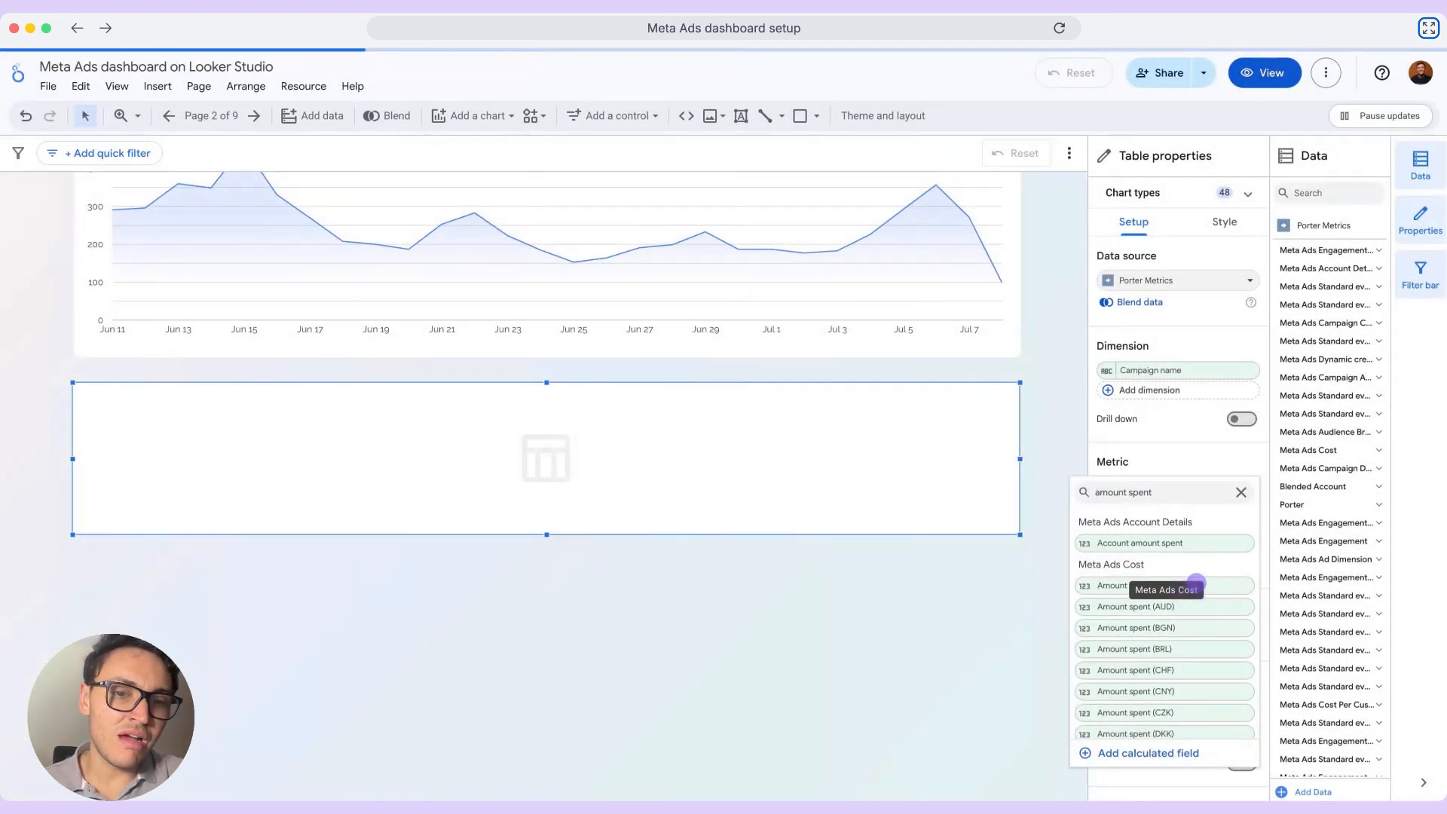
{"action": "left_click", "coordinate": [1196, 584]}
{"action": "left_click", "coordinate": [1160, 509]}
{"action": "left_click", "coordinate": [1144, 568]}
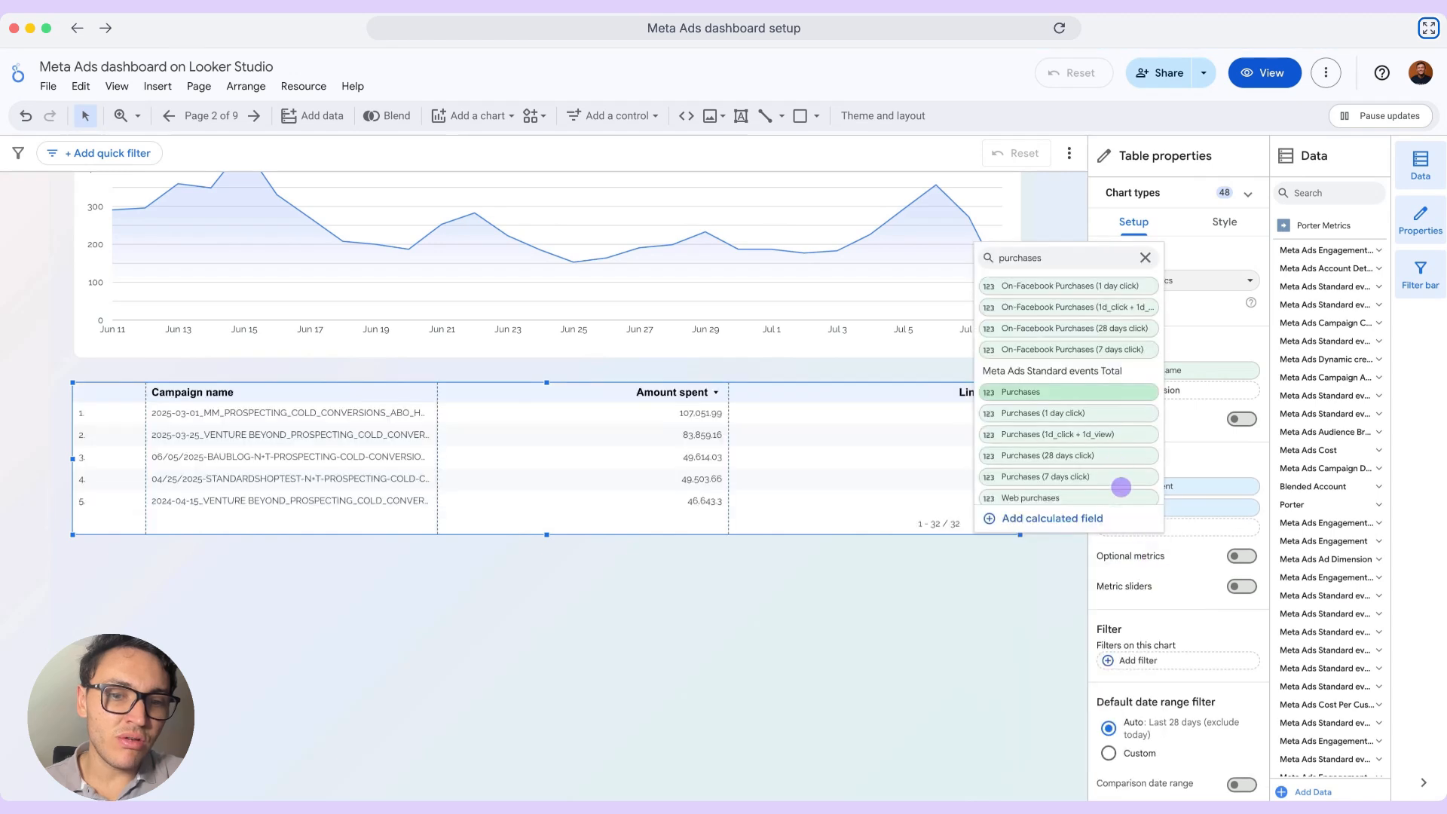
{"action": "left_click", "coordinate": [1093, 392]}
{"action": "left_click", "coordinate": [649, 542]}
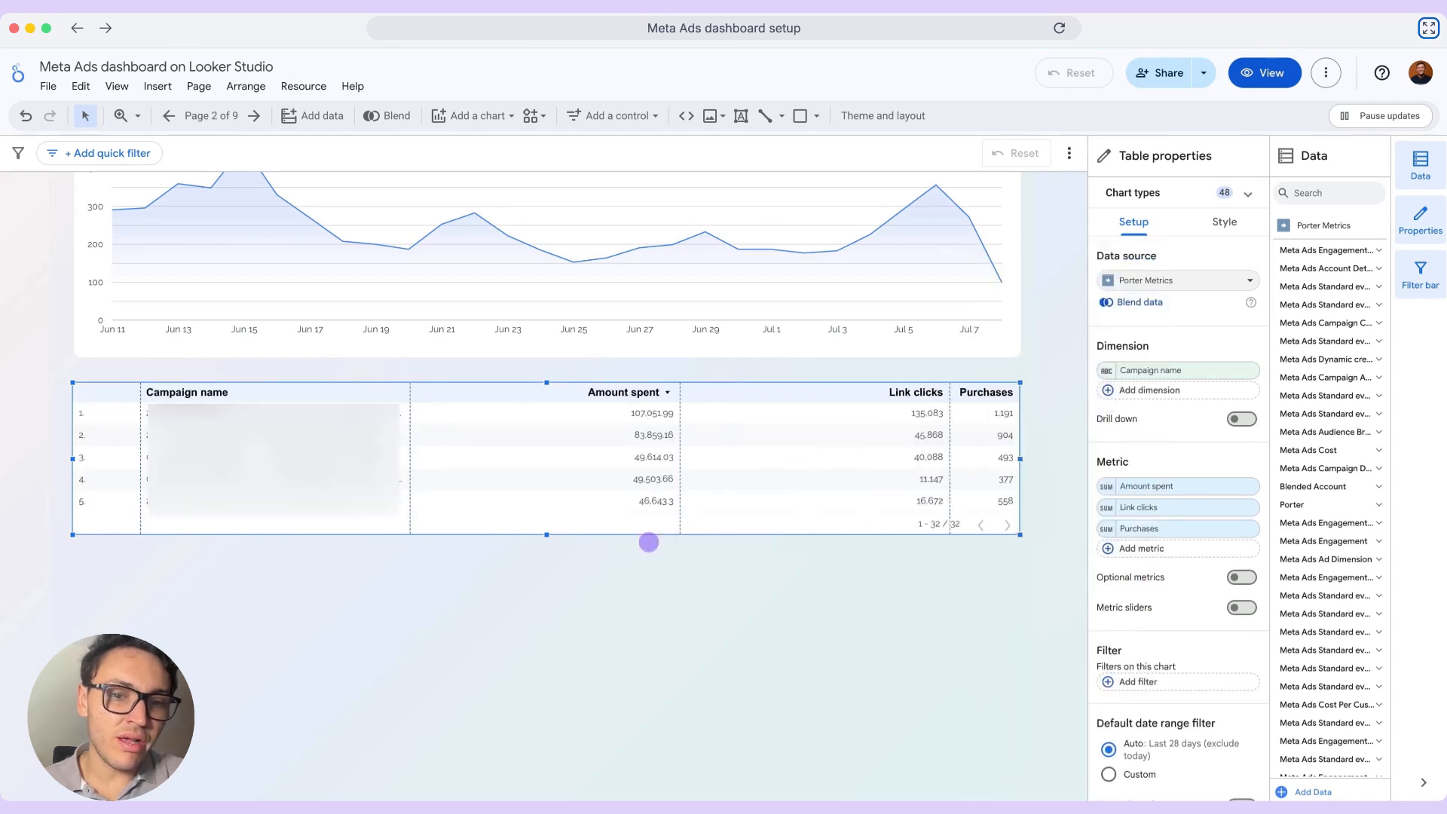
{"action": "left_click", "coordinate": [649, 542]}
{"action": "left_click", "coordinate": [649, 542]}
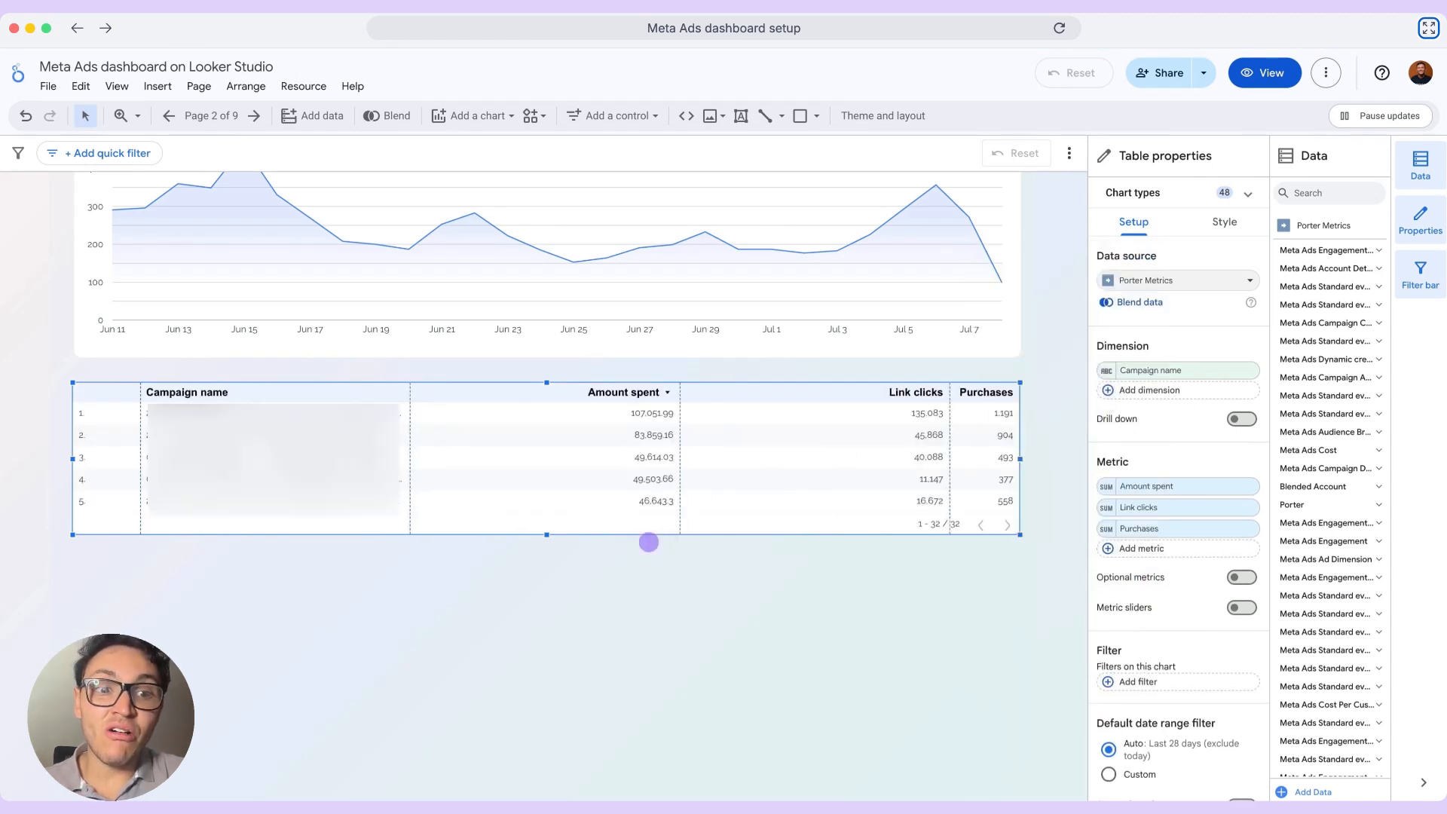
{"action": "left_click", "coordinate": [649, 542]}
{"action": "left_click", "coordinate": [649, 542]}
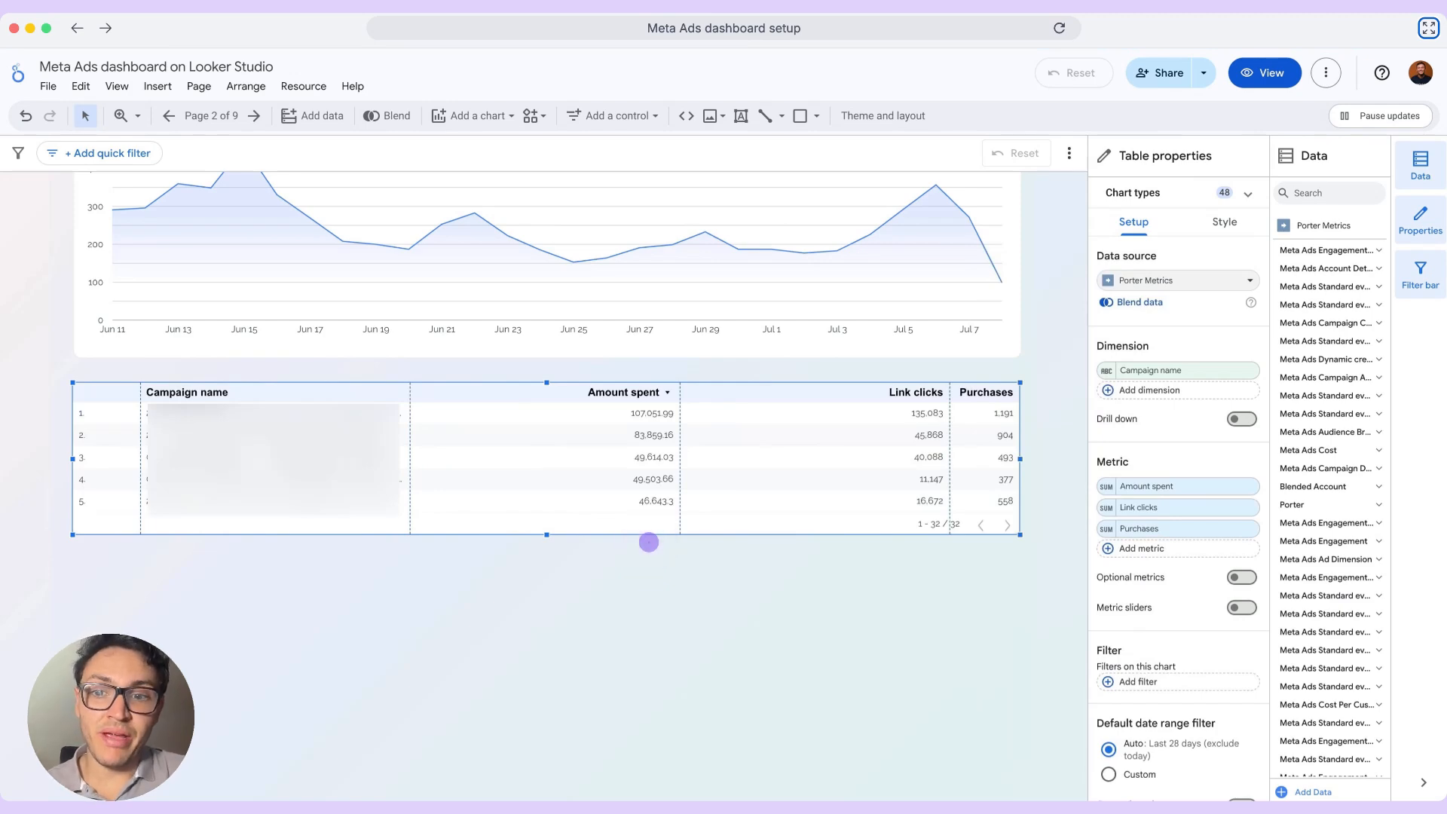
Duplicate the campaign table and place the copy directly beneath the original, aligned to its width
{"action": "key", "text": "super+v"}
{"action": "left_click_drag", "start_coordinate": [496, 404], "coordinate": [481, 565]}
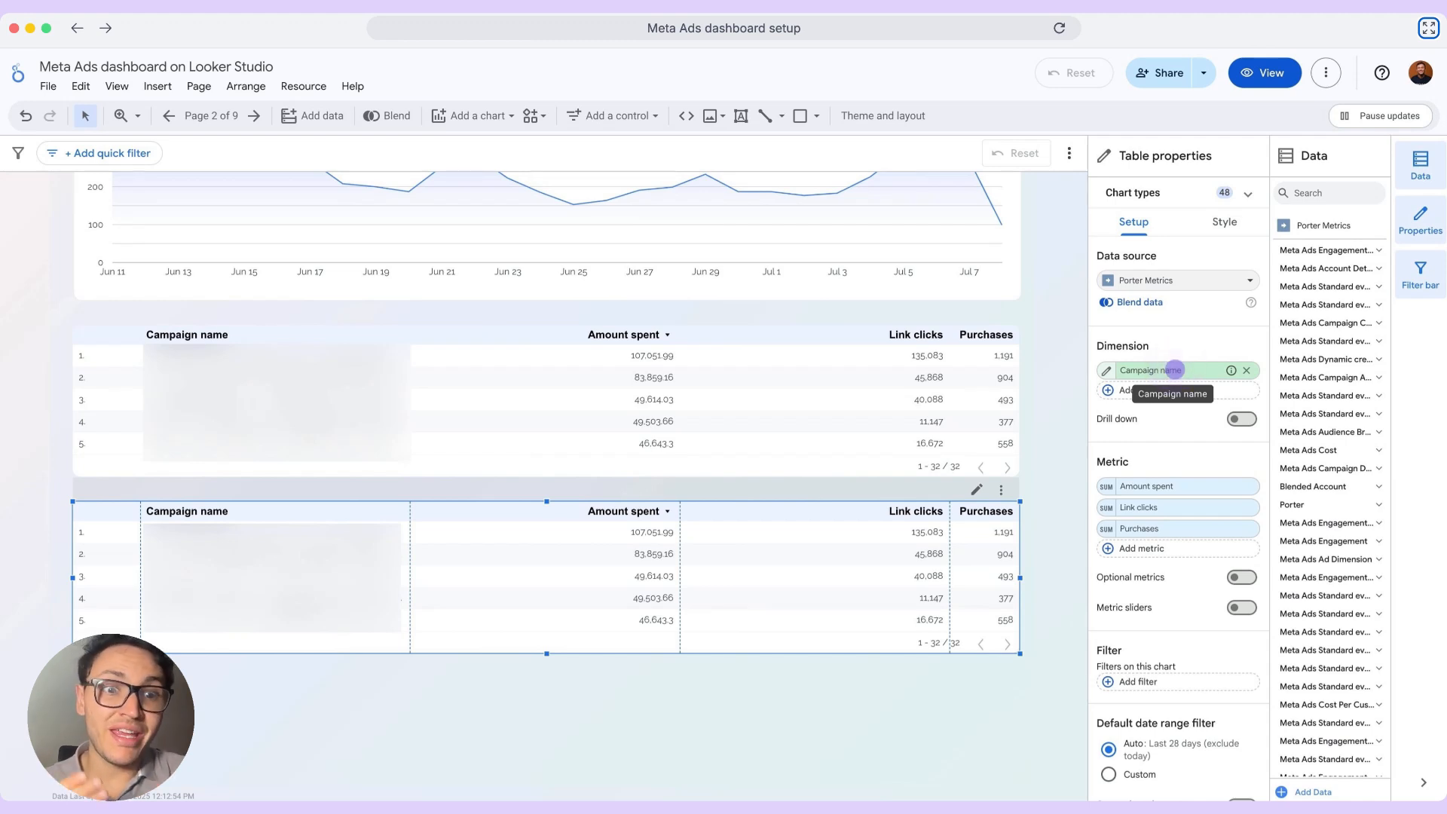
Replace the copied table's Campaign name dimension with Meta Ads Ad image and add Ad text as a second dimension
{"action": "left_click", "coordinate": [1174, 370]}
{"action": "type", "text": "ad image"}
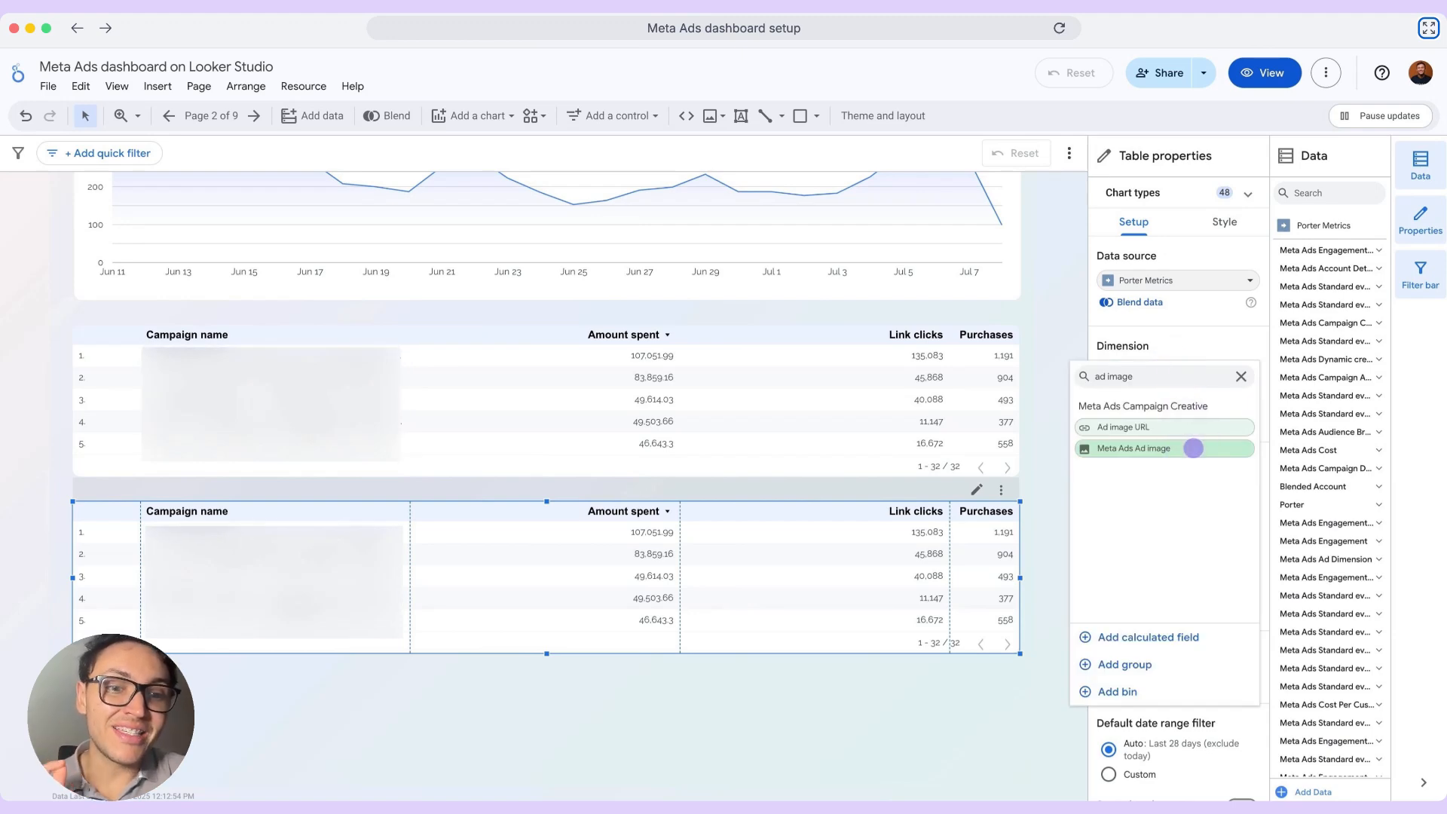
{"action": "left_click", "coordinate": [1194, 449]}
{"action": "left_click", "coordinate": [1183, 391]}
{"action": "type", "text": "ad text"}
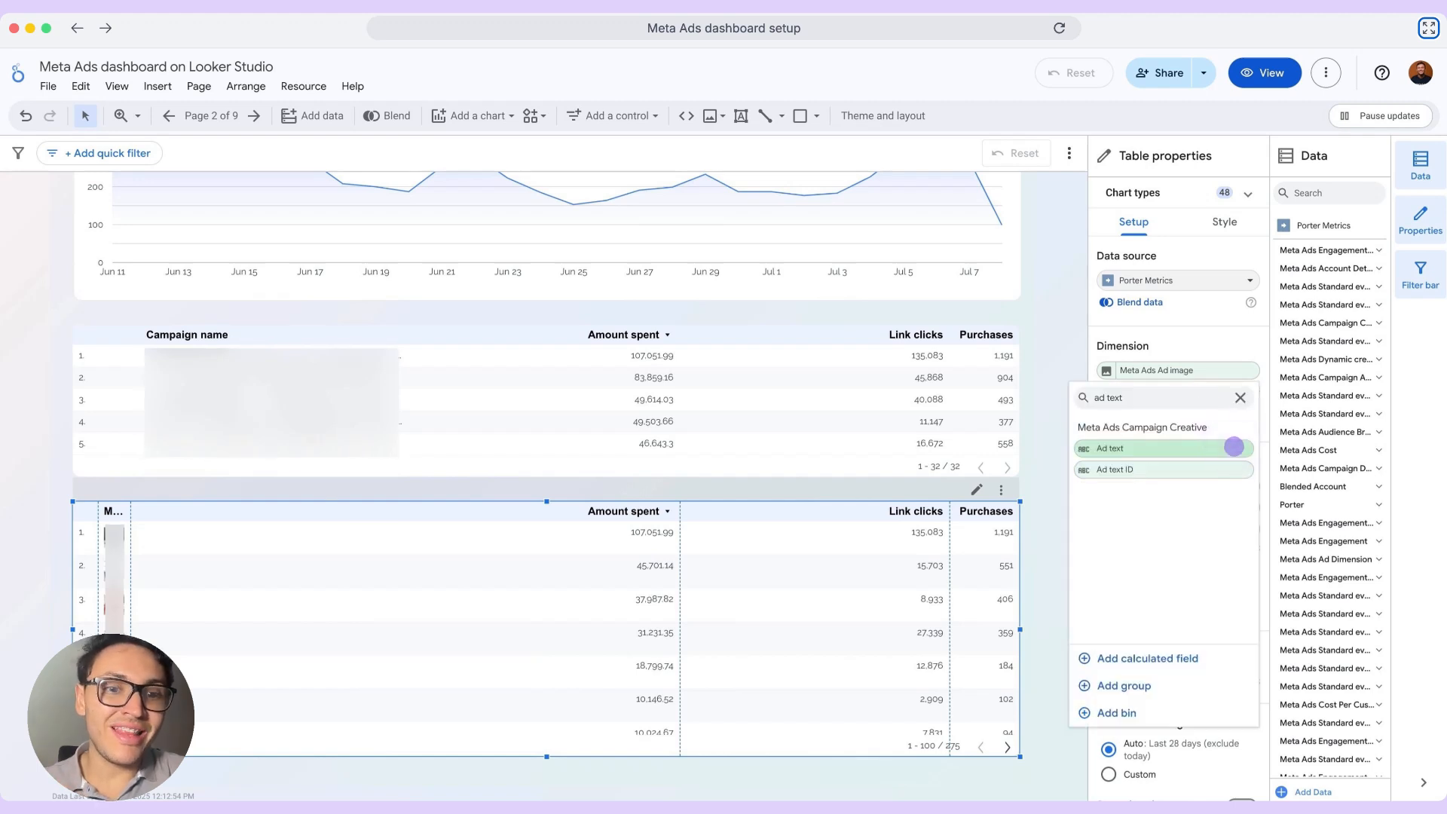
{"action": "left_click", "coordinate": [1234, 447]}
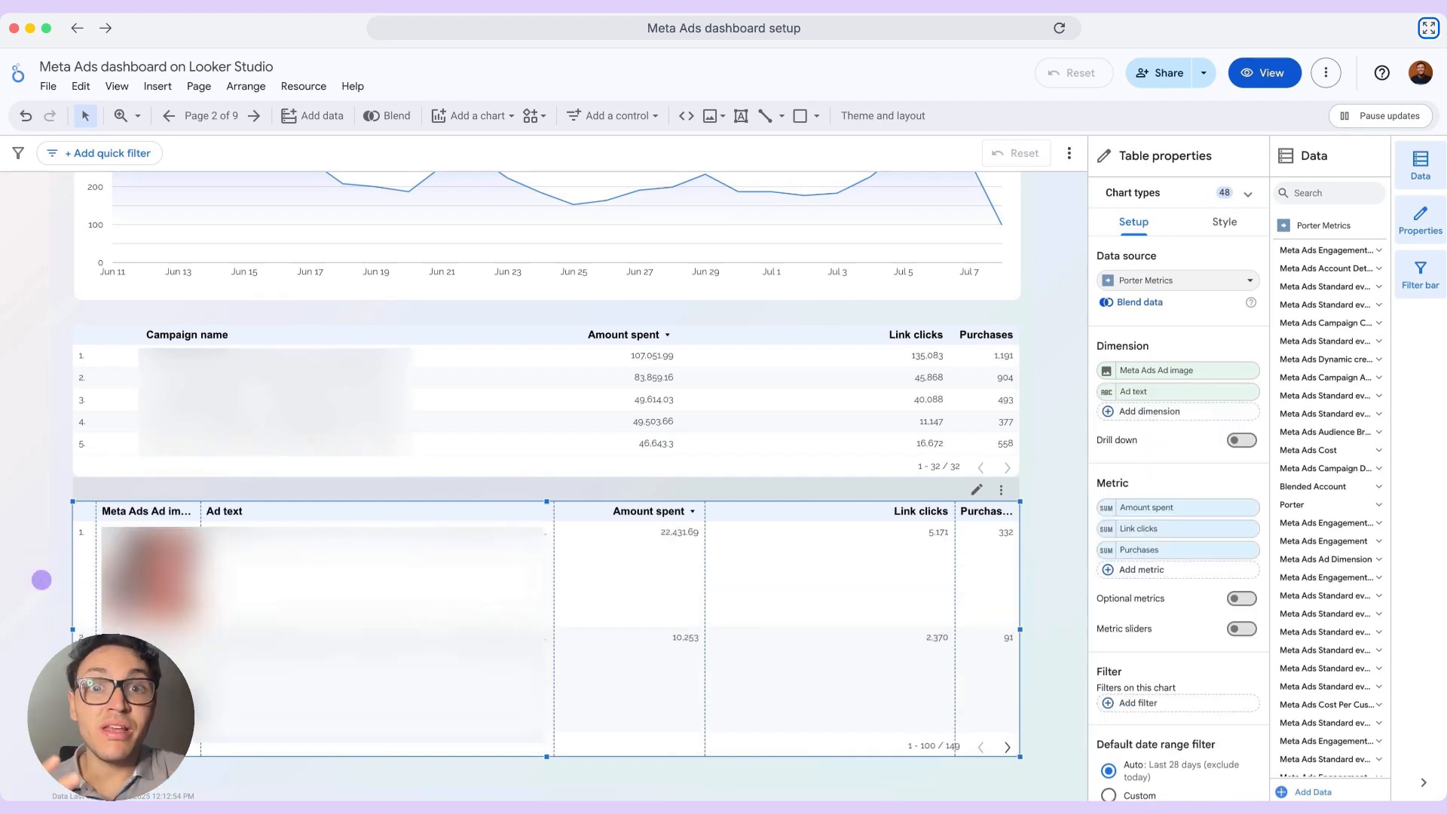